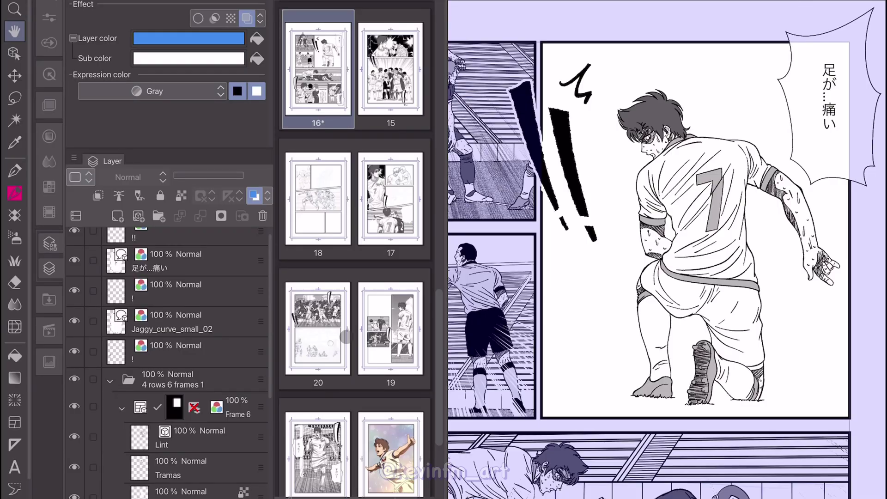
# Step: Place the favorite material 激情_PB0001 as the background of the panel with the number 7 player on page 16
pyautogui.click(51, 300)
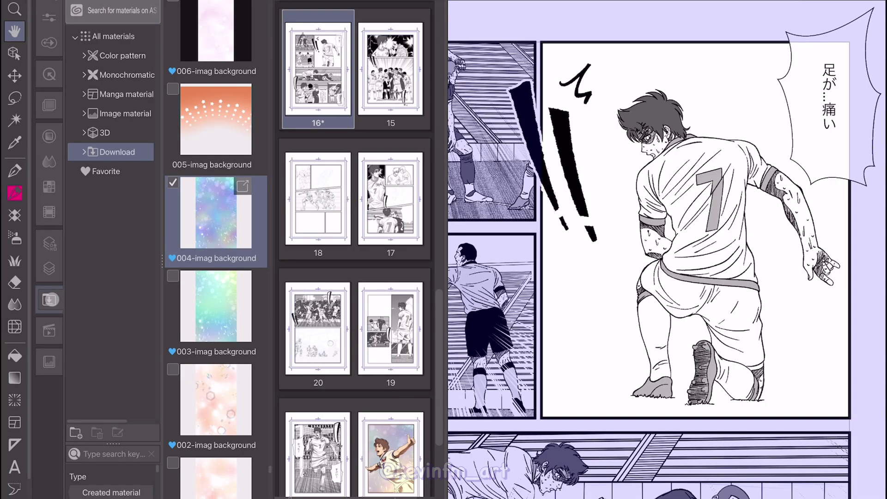
pyautogui.click(109, 171)
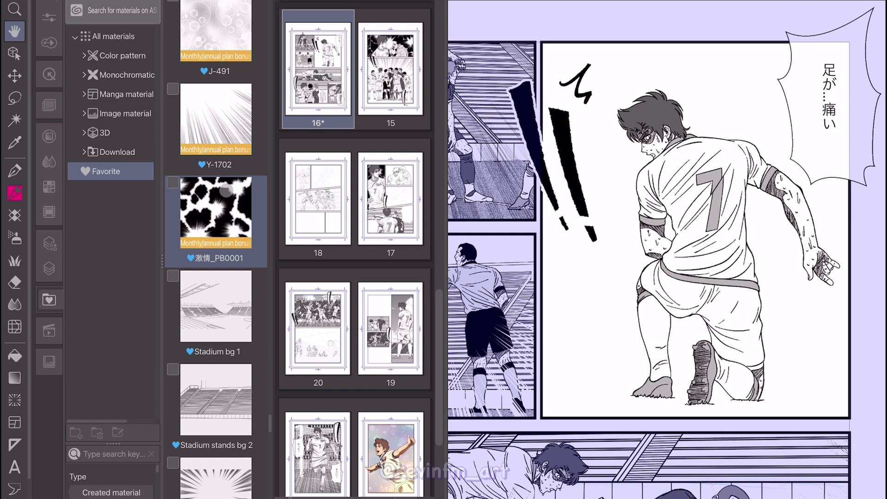
pyautogui.click(226, 189)
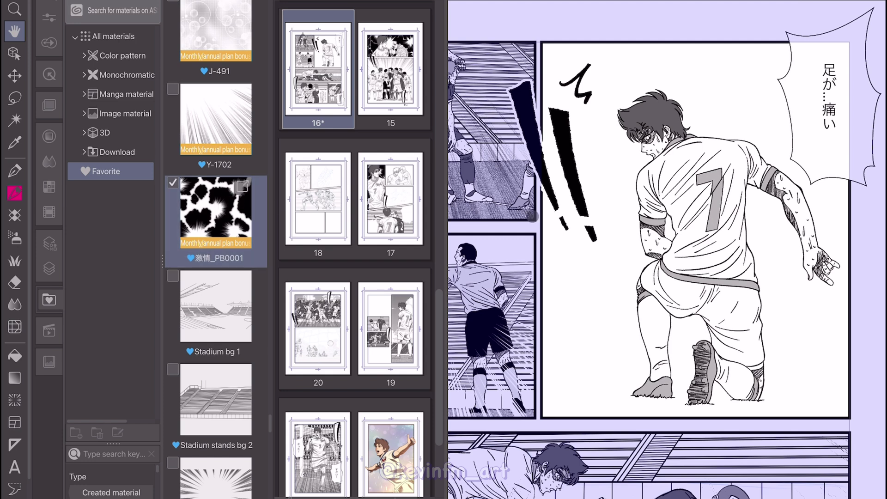
pyautogui.click(239, 187)
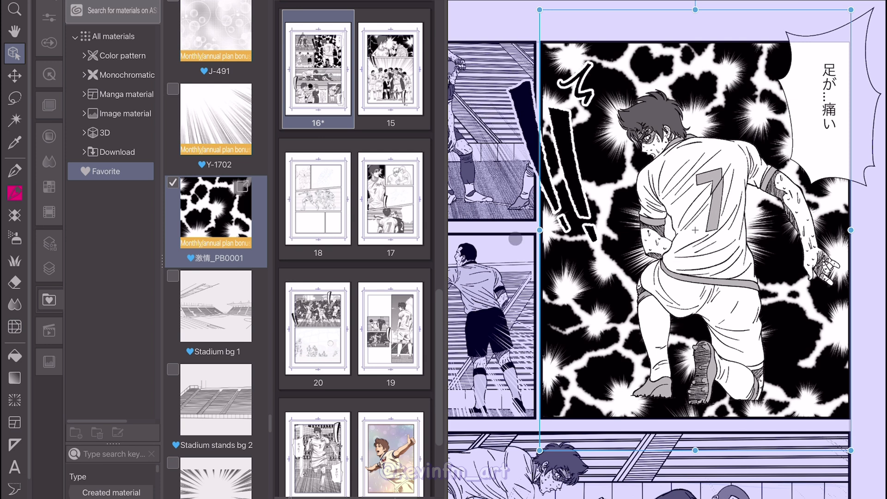
# Step: Resize and reposition the effect background so a white burst surrounds the number 7 player
pyautogui.moveTo(540, 230); pyautogui.dragTo(394, 229)
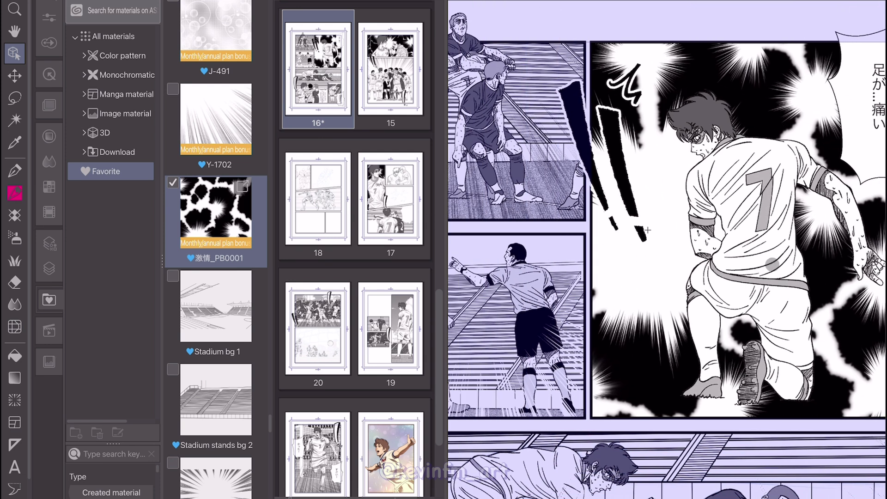
pyautogui.press('space')
pyautogui.moveTo(838, 306); pyautogui.dragTo(784, 310)
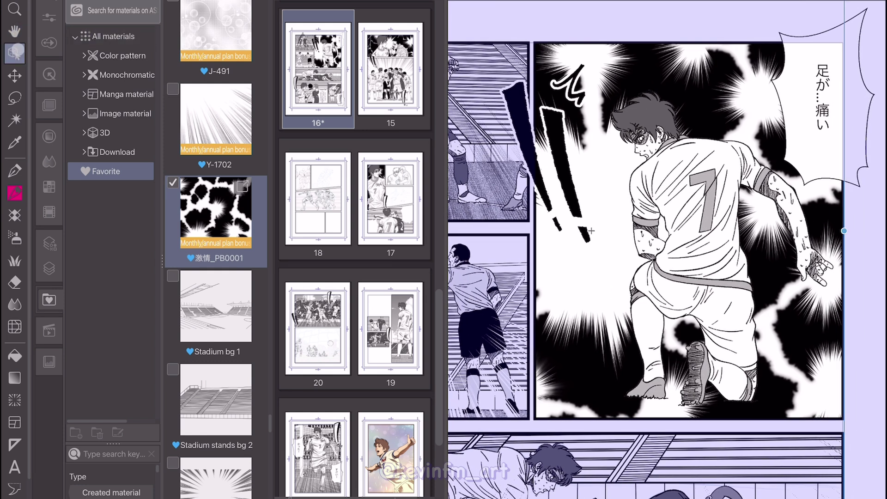
pyautogui.moveTo(592, 230); pyautogui.dragTo(673, 193)
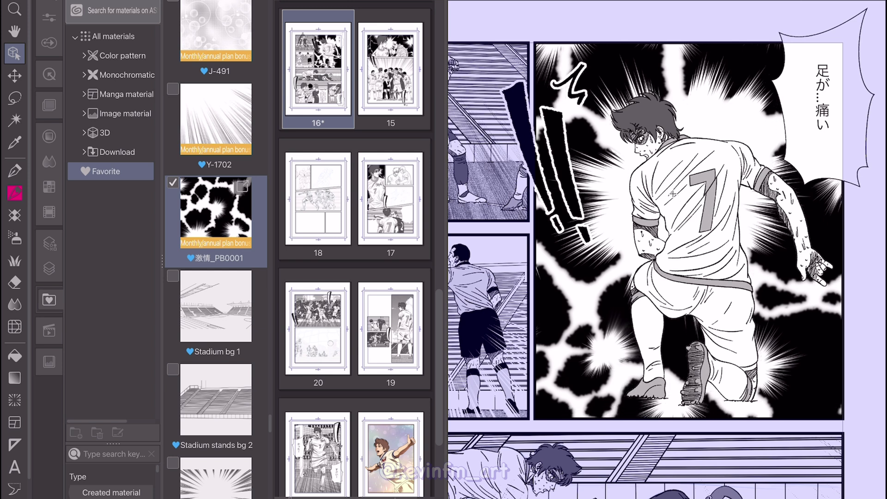
pyautogui.press('space')
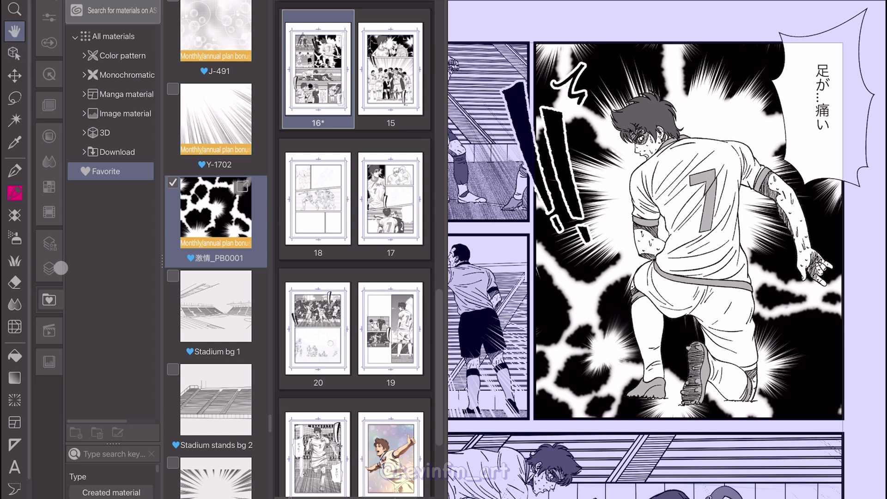
# Step: Show the page's layers and collapse the Frame 6 folder
pyautogui.click(50, 270)
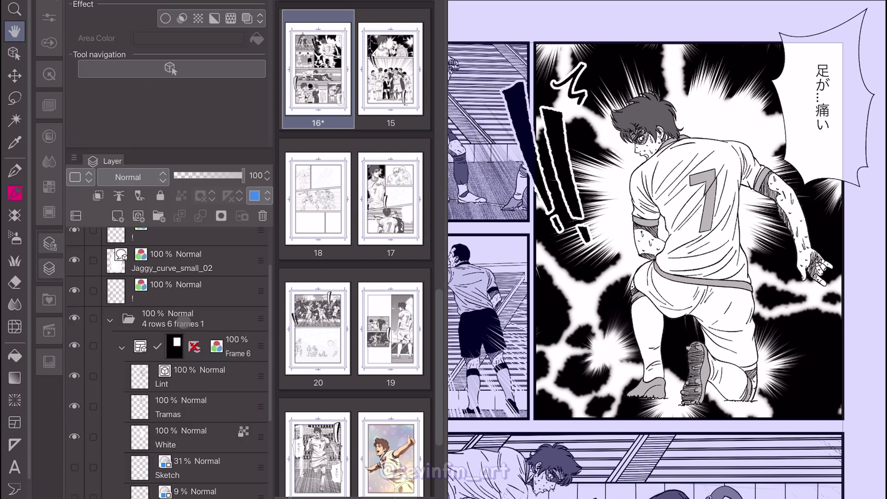
pyautogui.click(122, 347)
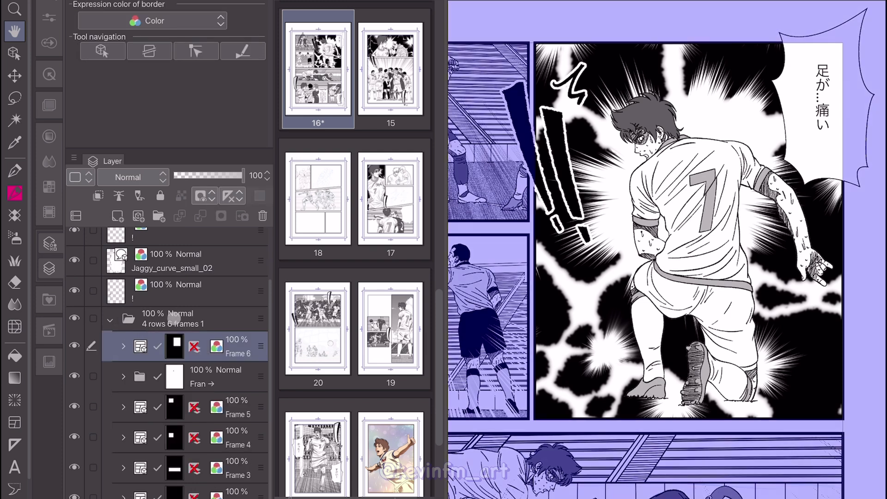
pyautogui.click(167, 319)
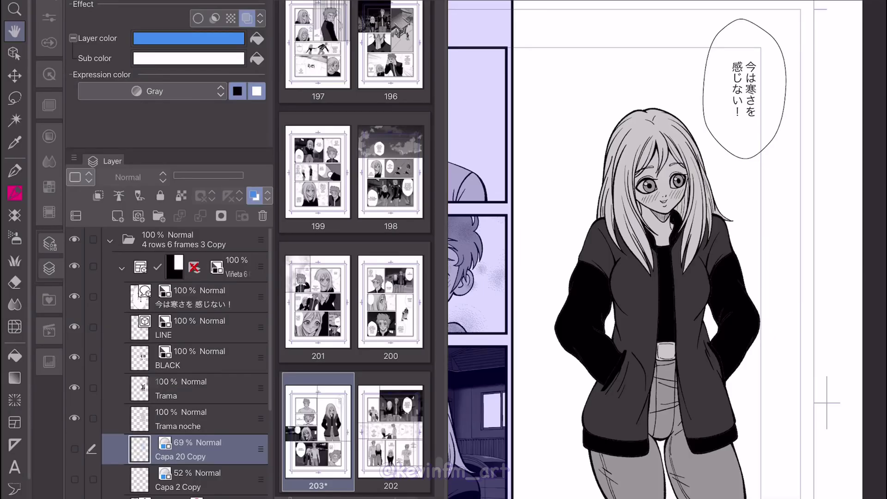
# Step: Add the favorite material Petit fog,stipple to the standing girl's panel on page 203 and move its layer directly below Trama noche
pyautogui.click(49, 300)
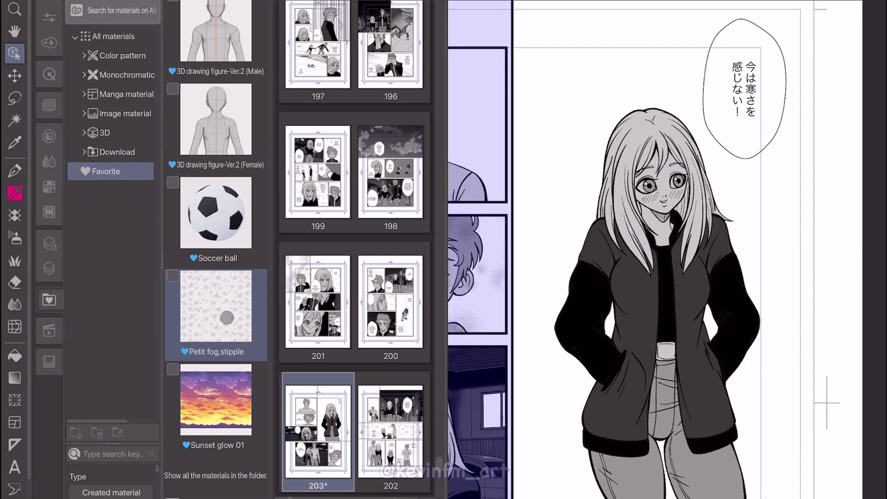
pyautogui.moveTo(208, 316); pyautogui.dragTo(564, 177)
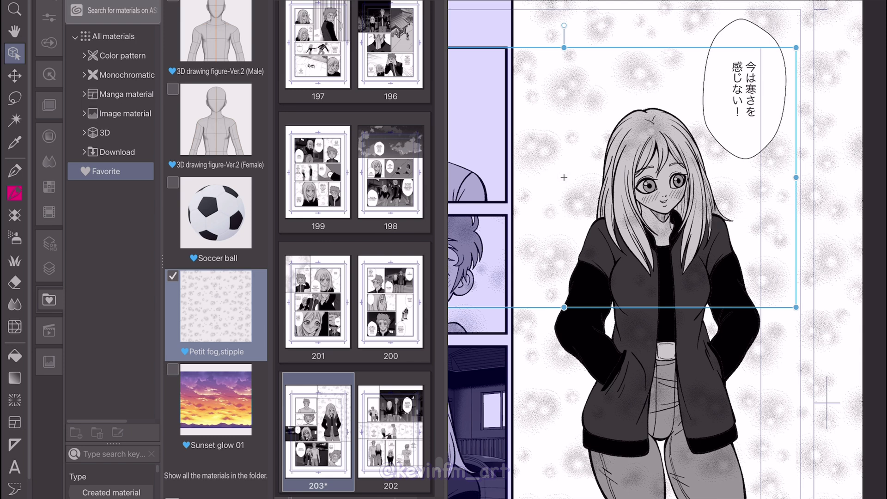
pyautogui.click(51, 277)
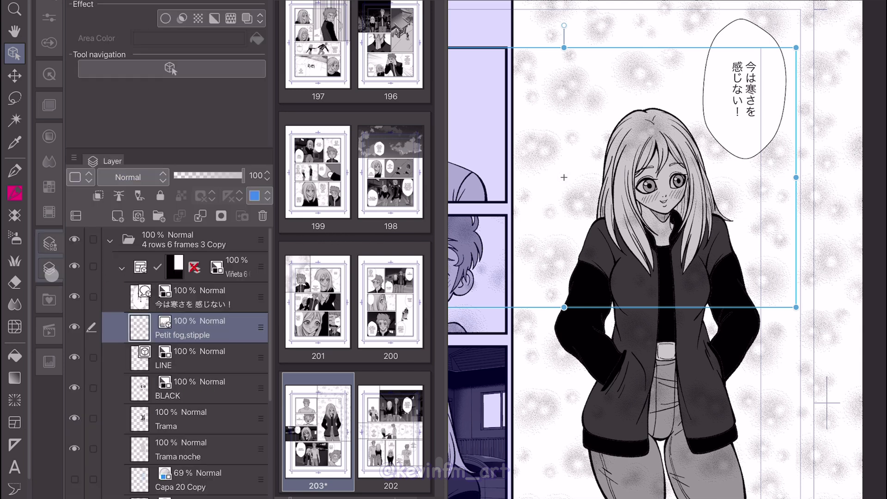
pyautogui.moveTo(261, 332); pyautogui.dragTo(240, 455)
pyautogui.press('space')
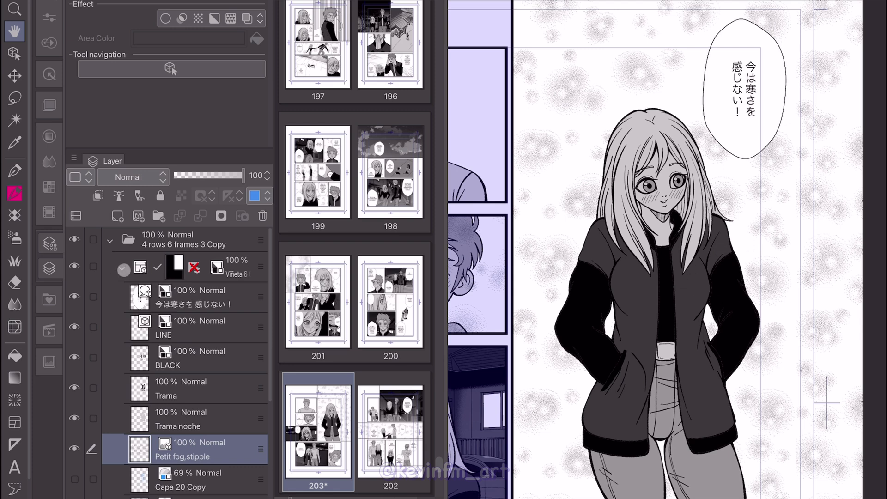
pyautogui.click(124, 269)
pyautogui.click(224, 238)
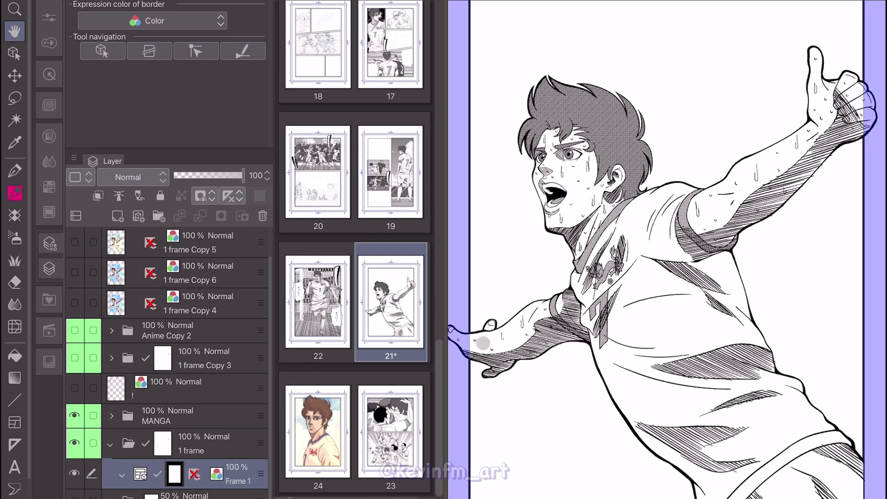
# Step: Draw Scattered focus lines at brush size 30 around the shouting player's head on page 21
pyautogui.click(15, 402)
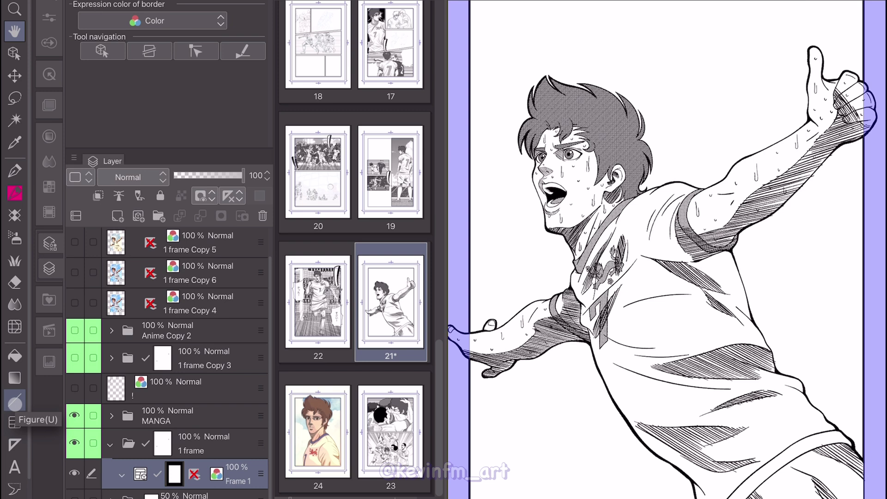
pyautogui.click(16, 402)
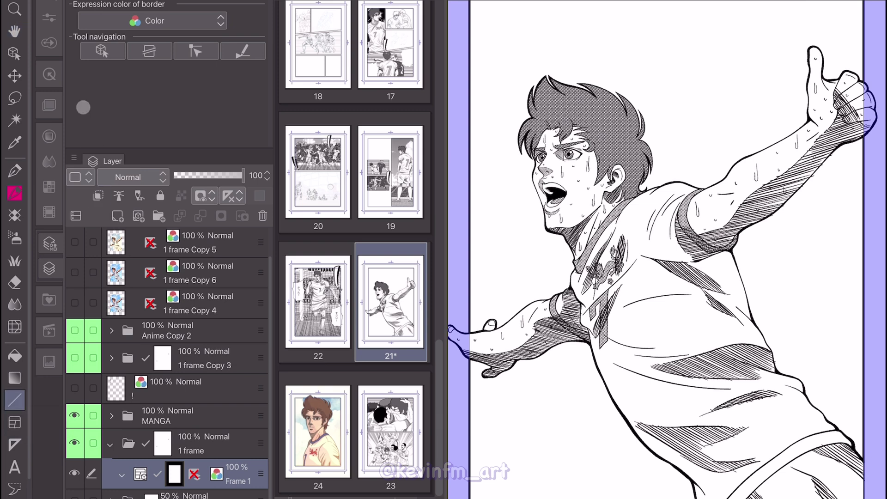
pyautogui.click(50, 43)
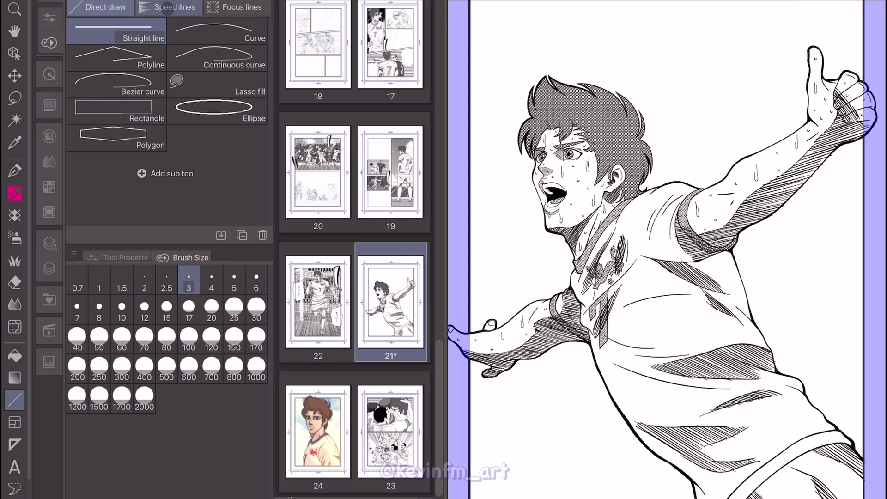
pyautogui.click(238, 6)
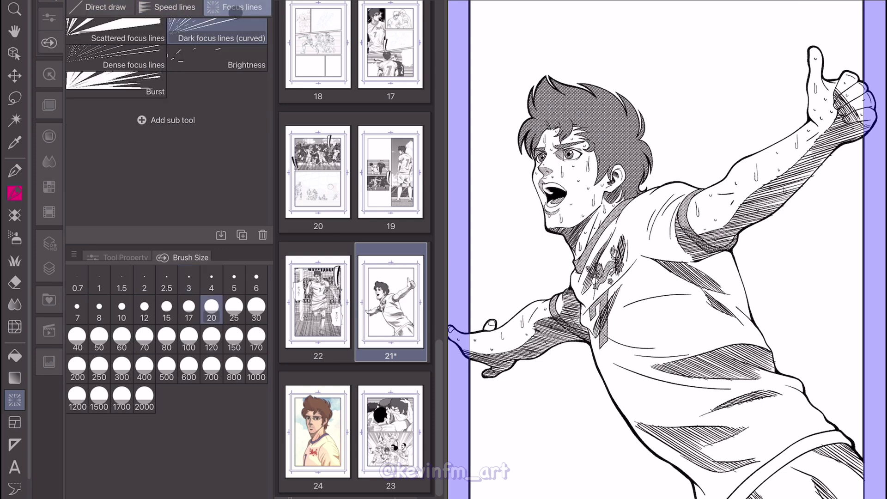
pyautogui.click(180, 29)
pyautogui.click(128, 27)
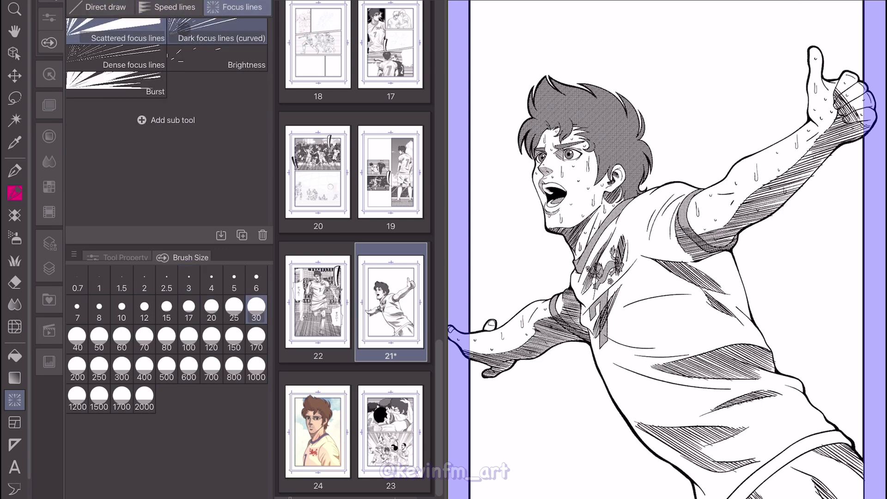
pyautogui.click(161, 57)
pyautogui.click(147, 29)
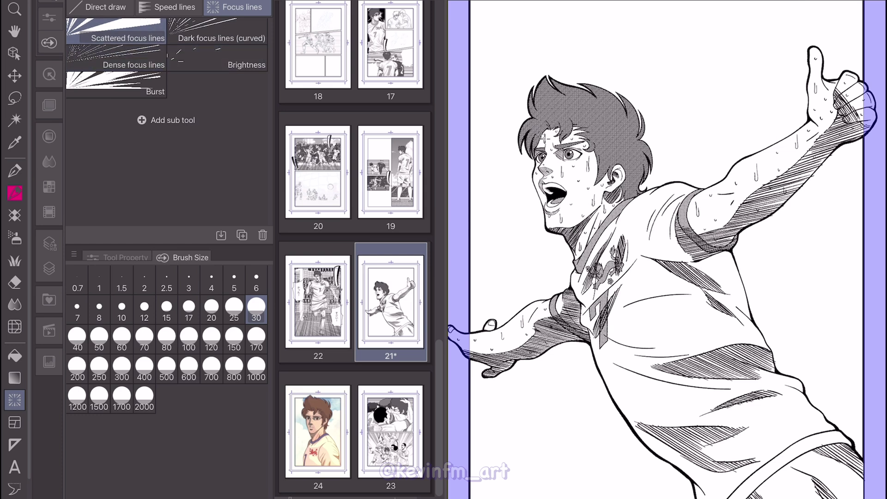
pyautogui.moveTo(544, 139); pyautogui.dragTo(626, 204)
pyautogui.moveTo(581, 188); pyautogui.dragTo(581, 187)
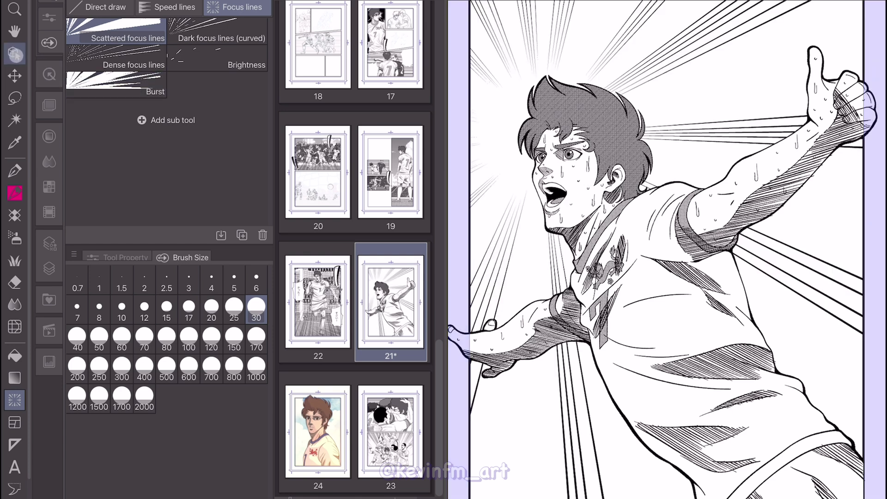
# Step: Move the scattered focus lines so they center on the shouting player's face
pyautogui.click(15, 55)
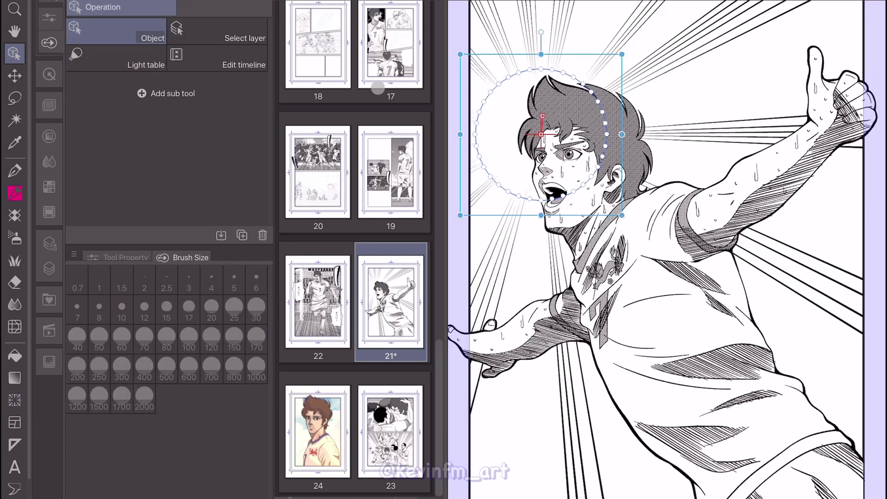
pyautogui.moveTo(625, 79); pyautogui.dragTo(663, 115)
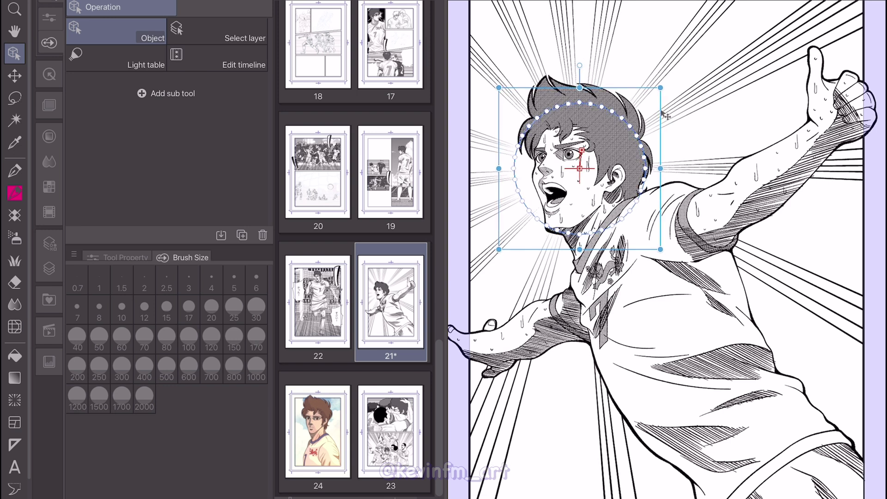
pyautogui.press('h')
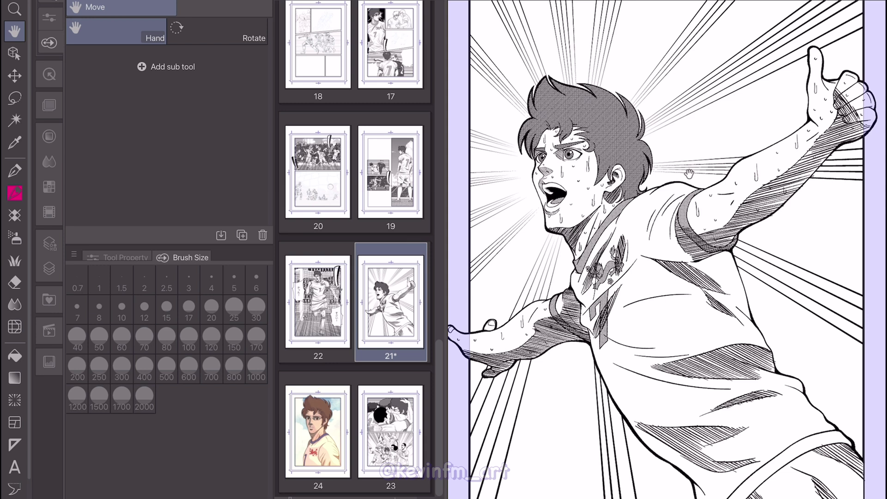
# Step: Hide the scattered focus lines layer and draw Dark focus lines (curved) at brush size 20 around the player's head
pyautogui.click(49, 268)
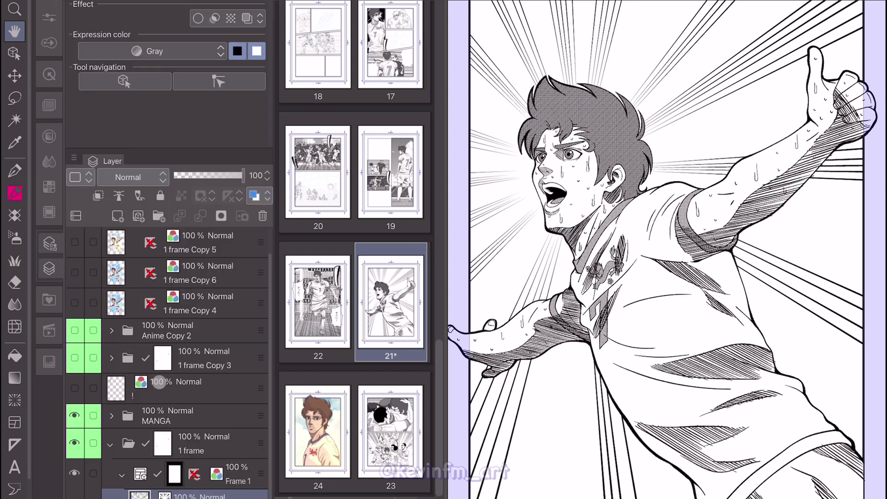
pyautogui.click(76, 497)
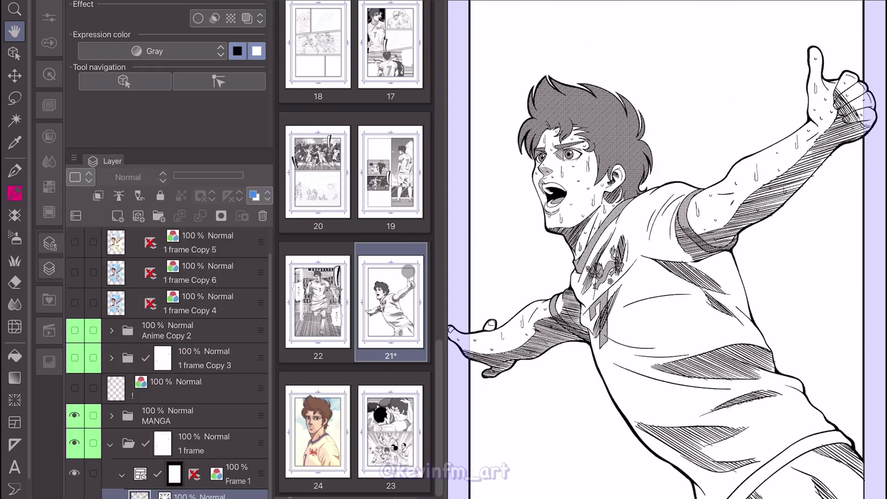
pyautogui.click(15, 400)
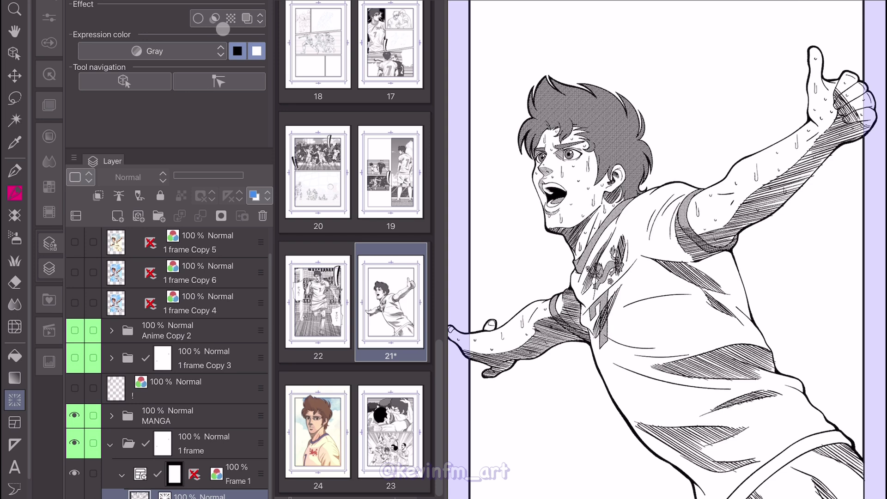
pyautogui.click(48, 42)
pyautogui.click(73, 38)
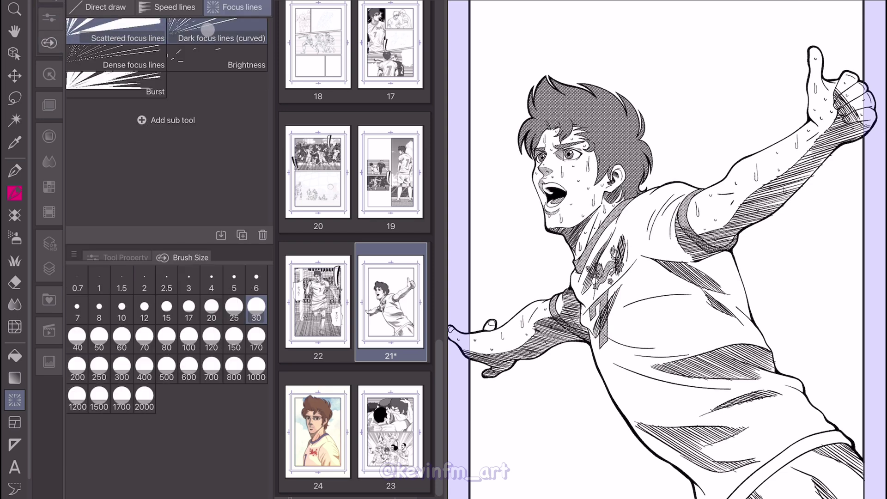
pyautogui.click(215, 28)
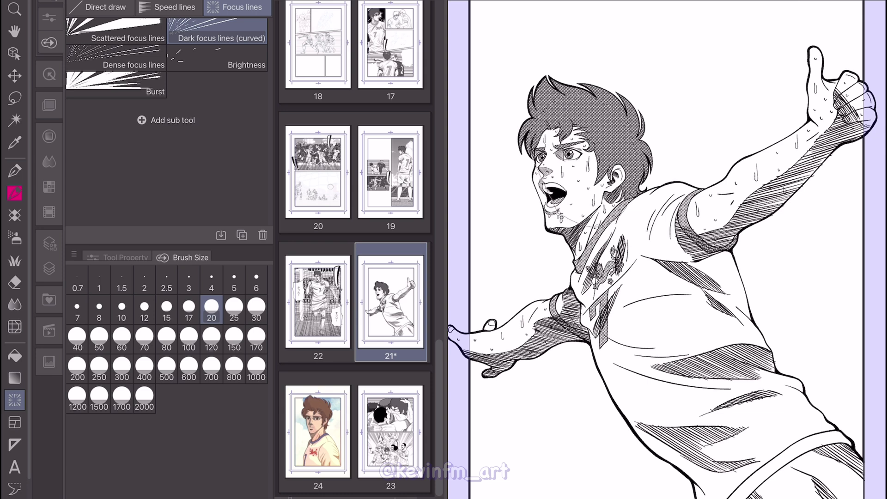
pyautogui.click(559, 215)
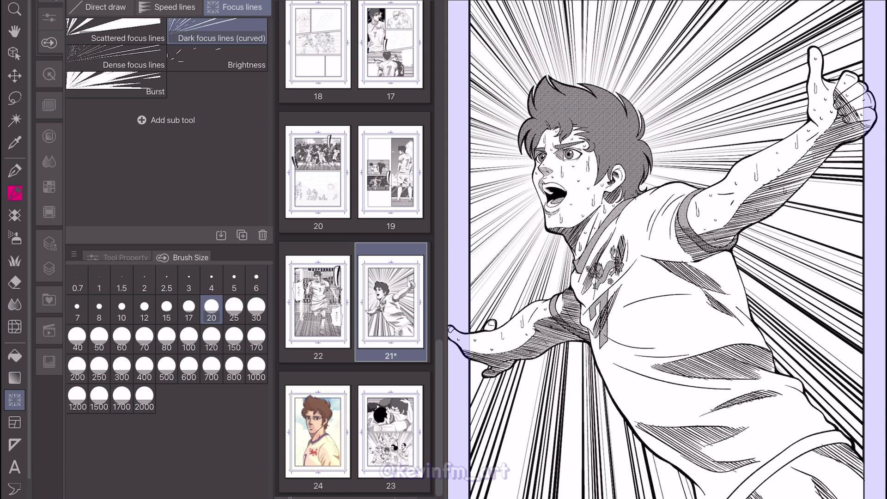
# Step: Nudge the dark focus lines slightly to adjust their center on the player's face
pyautogui.press('h')
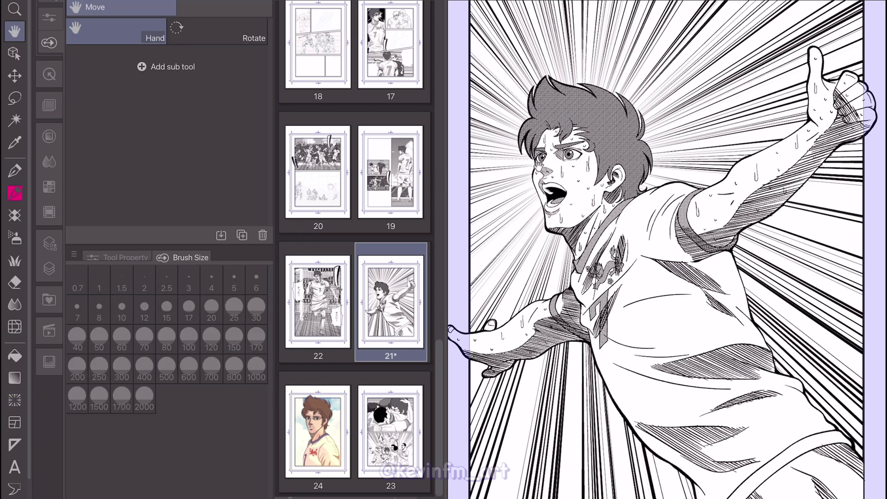
pyautogui.click(15, 54)
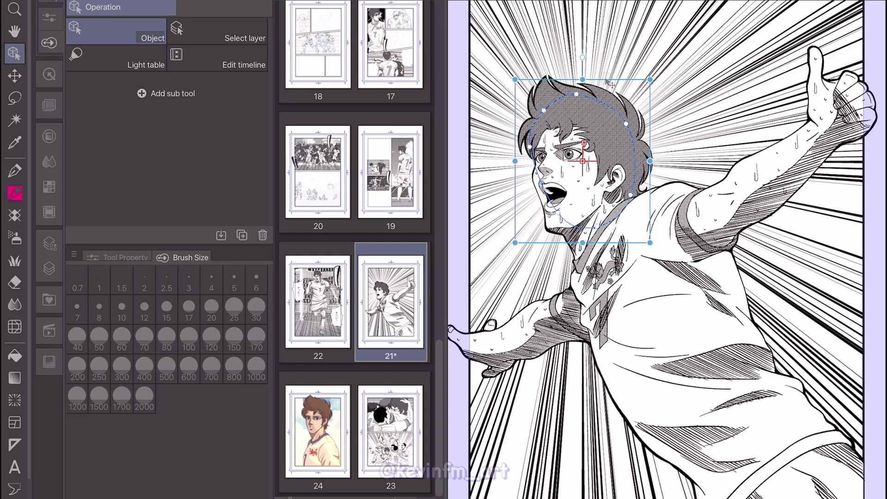
pyautogui.moveTo(605, 79); pyautogui.dragTo(606, 80)
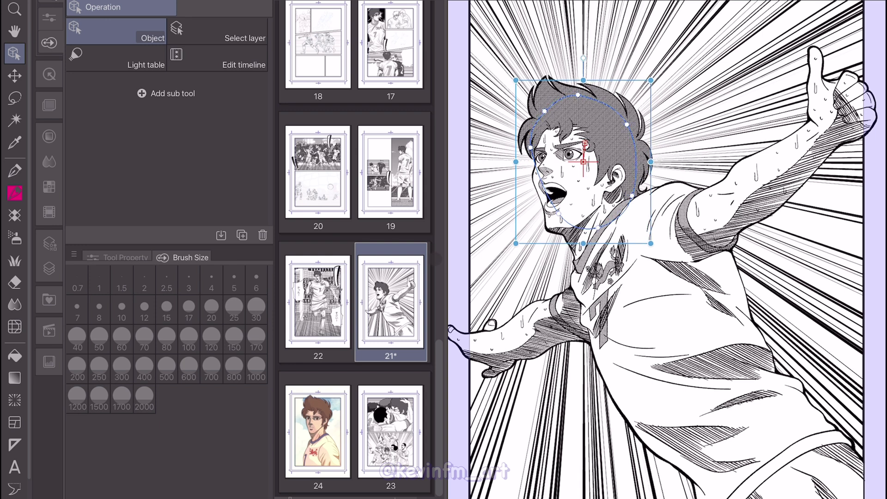
# Step: Hide the Dark focus lines (curved) layer inside Frame 1 of the 1 frame folder
pyautogui.press('h')
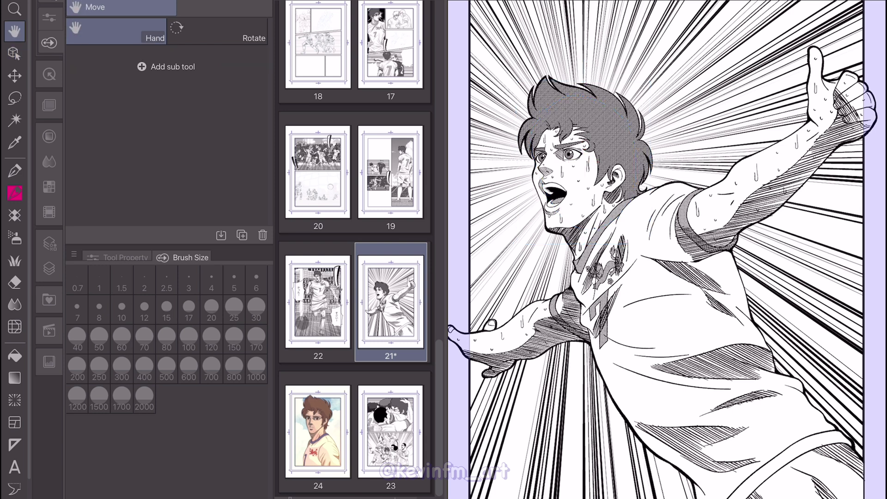
pyautogui.click(49, 267)
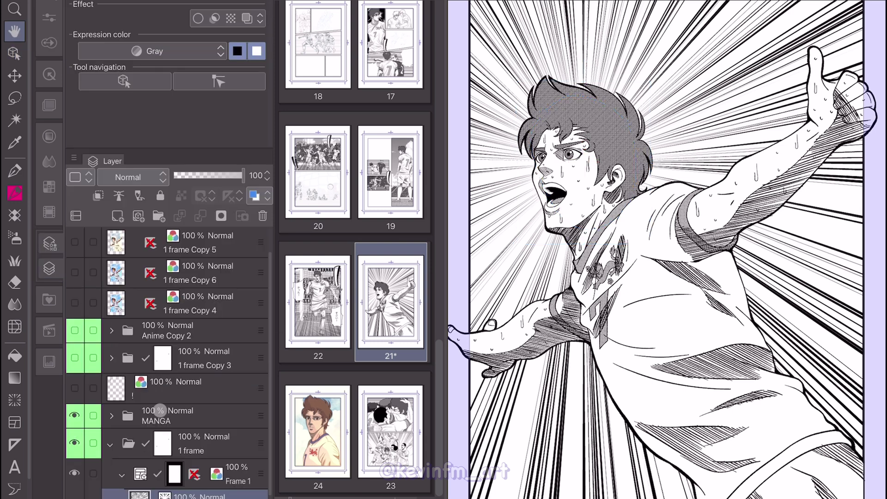
pyautogui.scroll(-2, 215, 462)
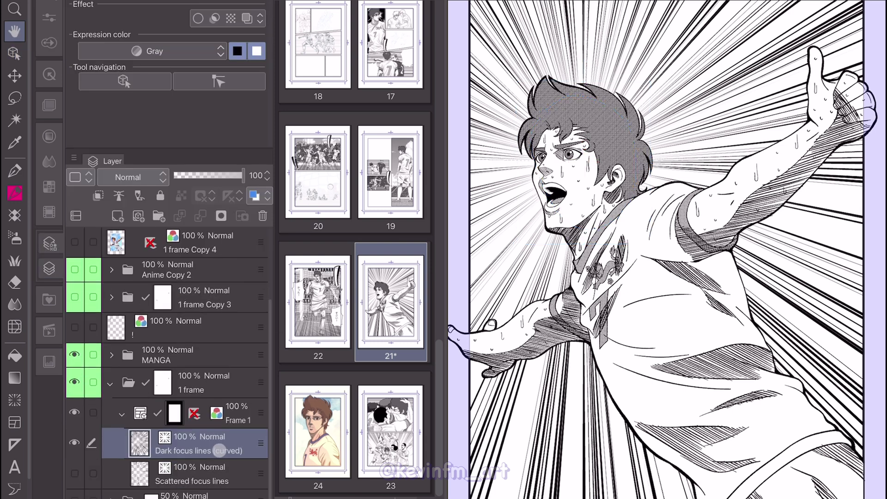
pyautogui.click(217, 382)
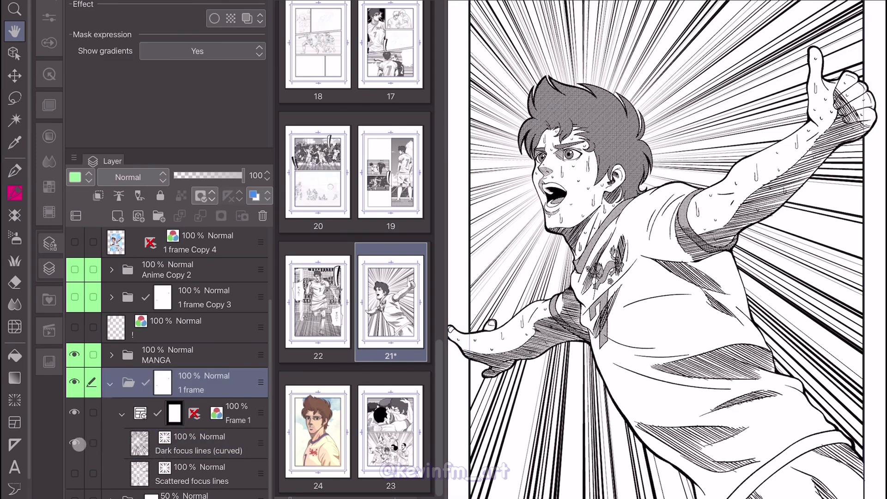
pyautogui.click(237, 418)
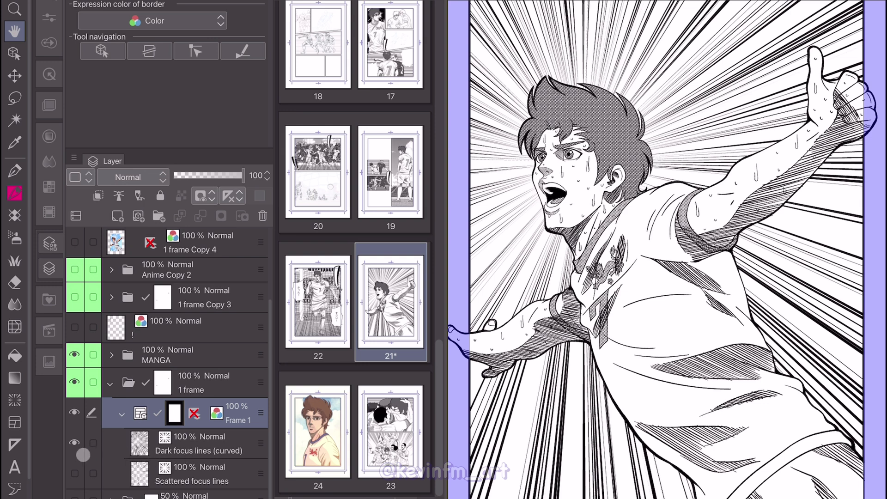
pyautogui.click(74, 442)
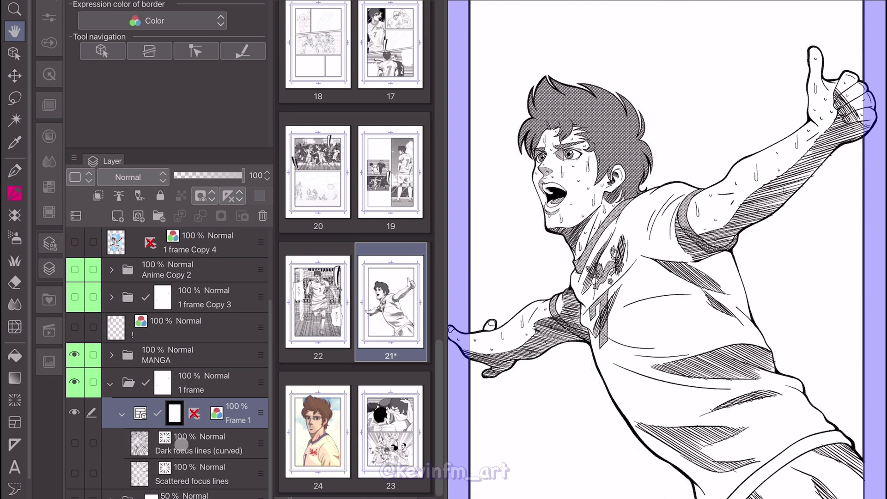
# Step: Place the favorite material S-3078 behind the player, above the Dark focus lines (curved) layer in Frame 1
pyautogui.click(183, 443)
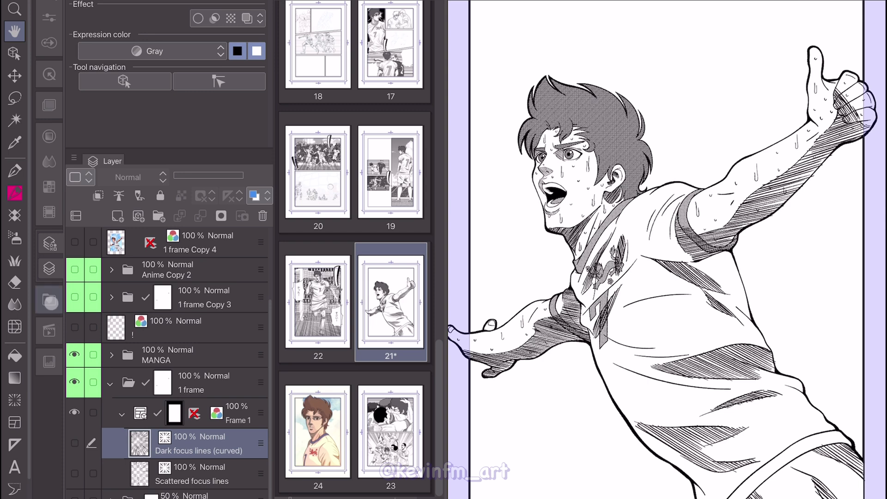
pyautogui.click(49, 302)
pyautogui.click(222, 125)
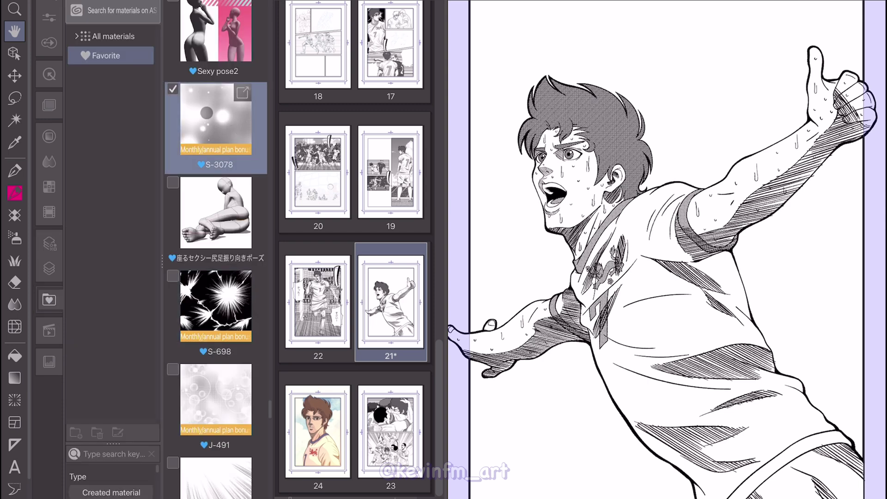
pyautogui.moveTo(206, 112); pyautogui.dragTo(680, 157)
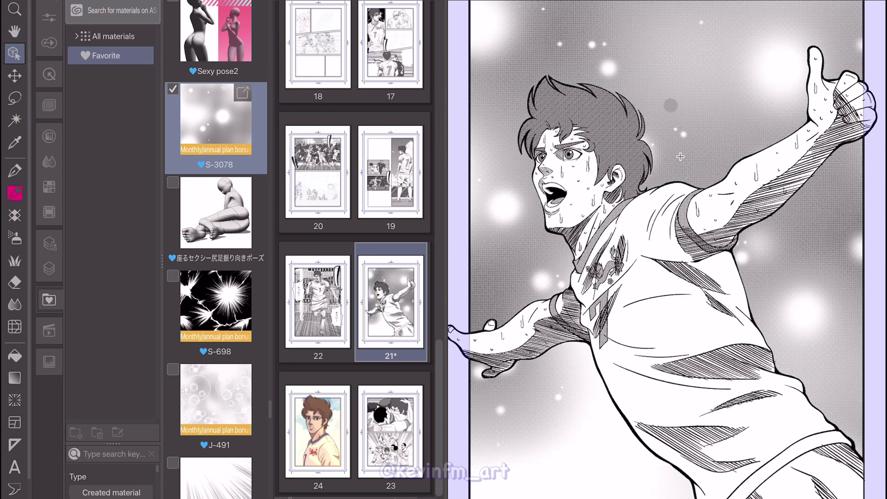
pyautogui.press('h')
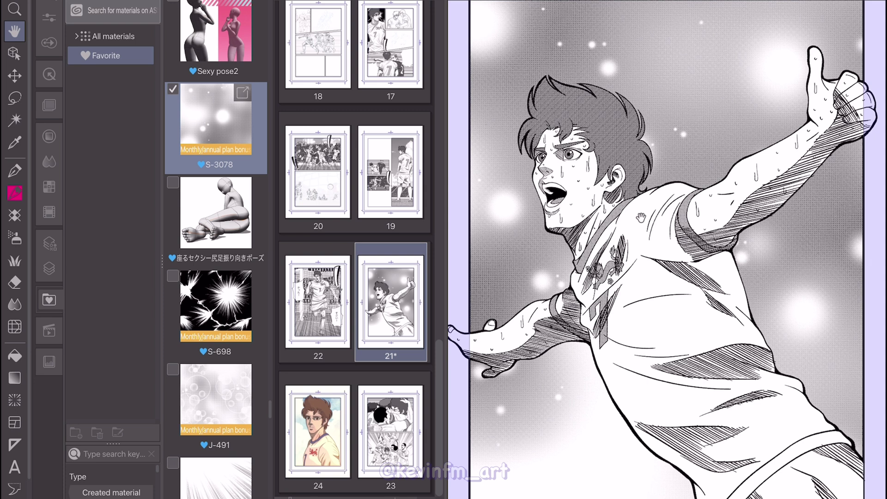
pyautogui.click(49, 267)
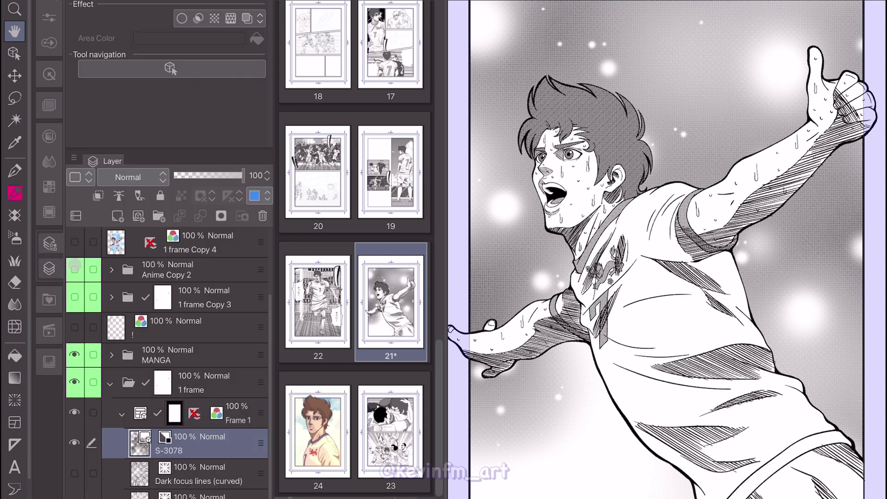
# Step: Switch page 21 to its coloured version with the Anime Copy 2 and 1 frame Copy 3 folders, and select the frame inside 1 frame Copy 3
pyautogui.click(213, 387)
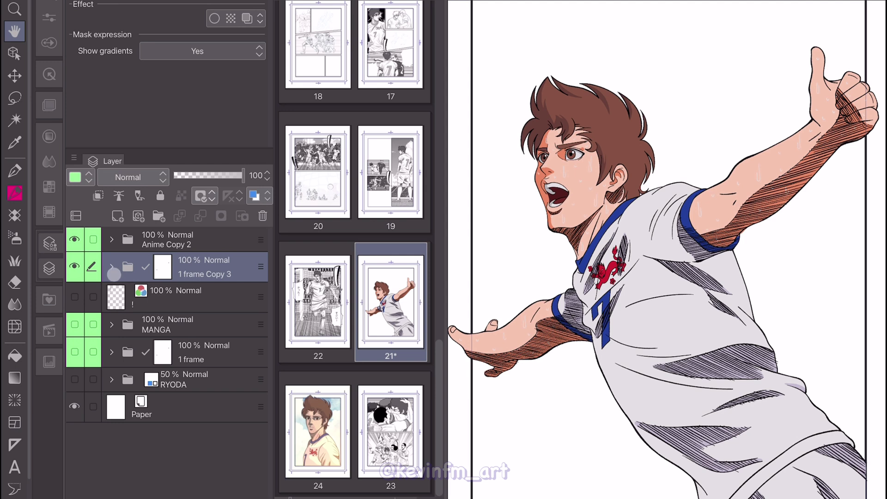
pyautogui.click(112, 268)
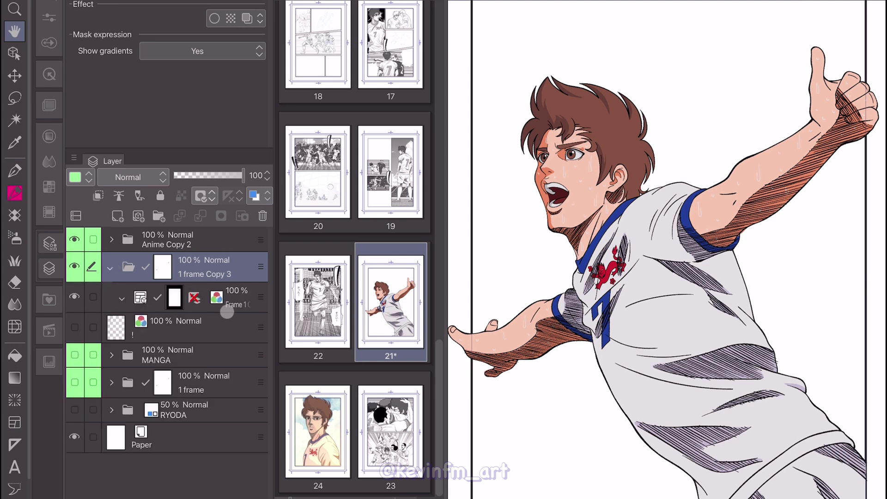
pyautogui.click(242, 299)
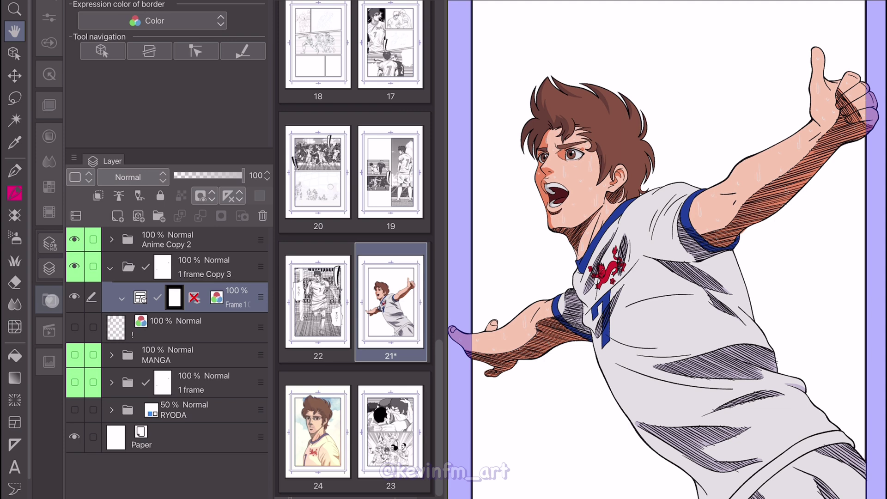
# Step: Place the downloaded 004-imag background material behind the coloured player and scale it to cover the panel's width
pyautogui.click(51, 300)
pyautogui.click(250, 259)
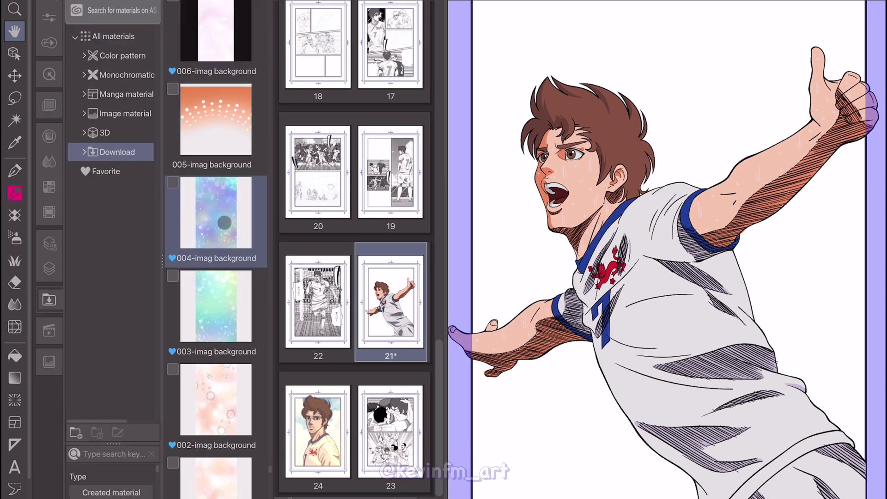
pyautogui.moveTo(224, 223); pyautogui.dragTo(464, 190)
pyautogui.moveTo(740, 174); pyautogui.dragTo(873, 174)
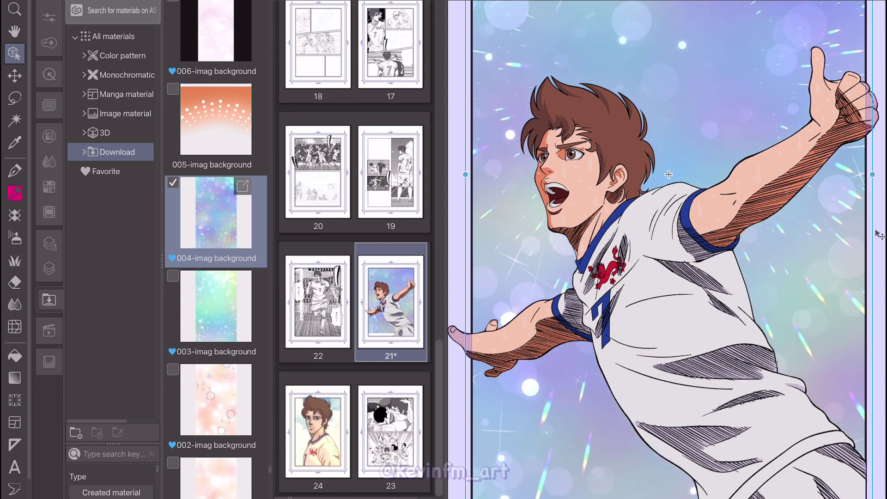
# Step: Move the placed 004 background image down within the panel
pyautogui.press('Down')
pyautogui.press('Down')
pyautogui.press('Down')
pyautogui.press('Down')
pyautogui.press('Down')
pyautogui.press('Down')
pyautogui.press('Down')
pyautogui.press('Down')
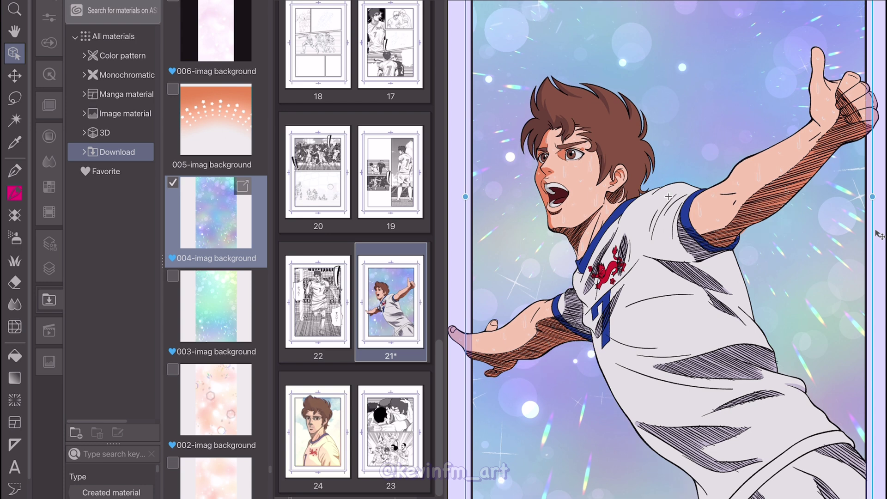
pyautogui.press('Down')
pyautogui.press('Down')
pyautogui.press('Down')
pyautogui.press('Down')
pyautogui.press('Down')
pyautogui.press('Down')
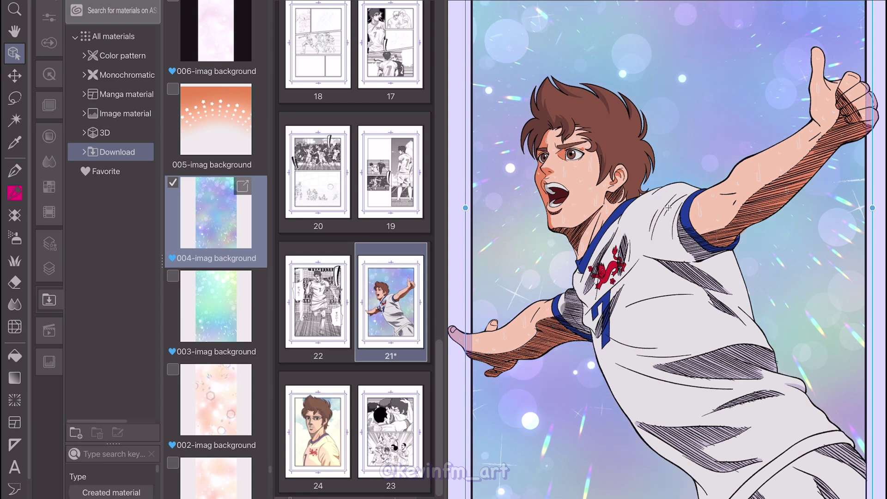
# Step: Stretch the 004 background image wider beyond the panel's side borders and shift it slightly left
pyautogui.moveTo(464, 210); pyautogui.dragTo(458, 209)
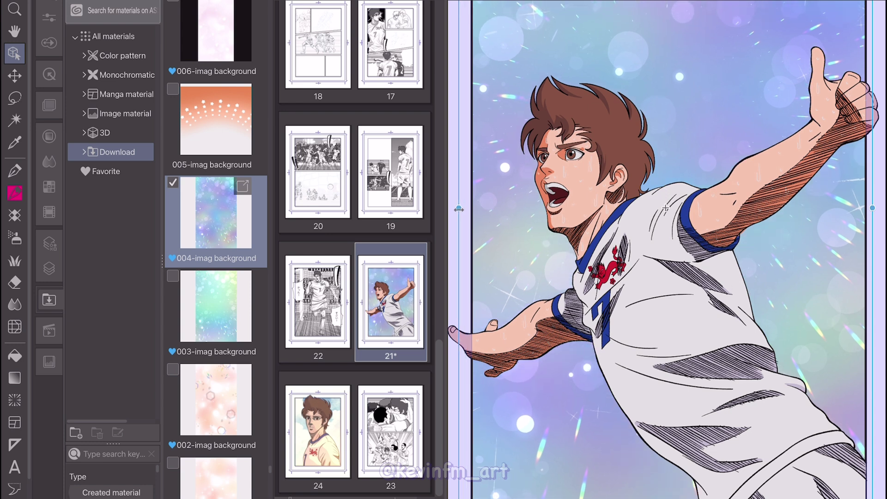
pyautogui.moveTo(874, 209); pyautogui.dragTo(880, 208)
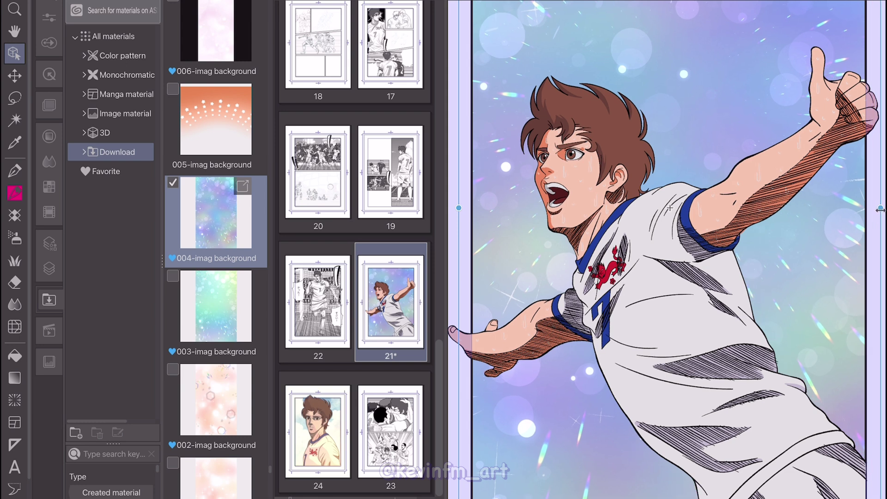
pyautogui.moveTo(459, 207); pyautogui.dragTo(448, 207)
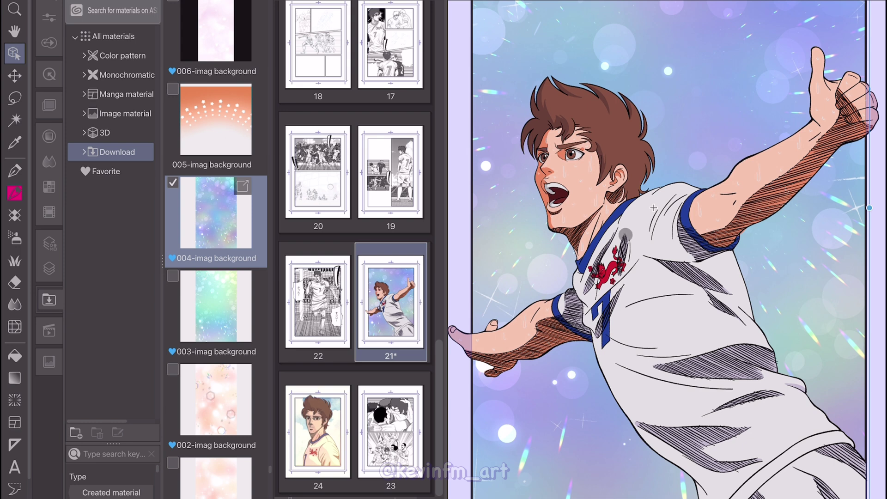
pyautogui.press('Left')
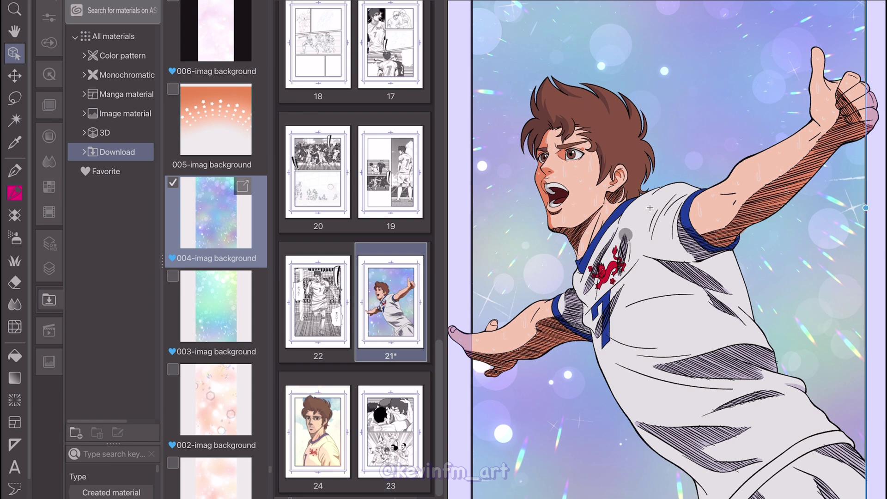
pyautogui.scroll(-2, 625, 235)
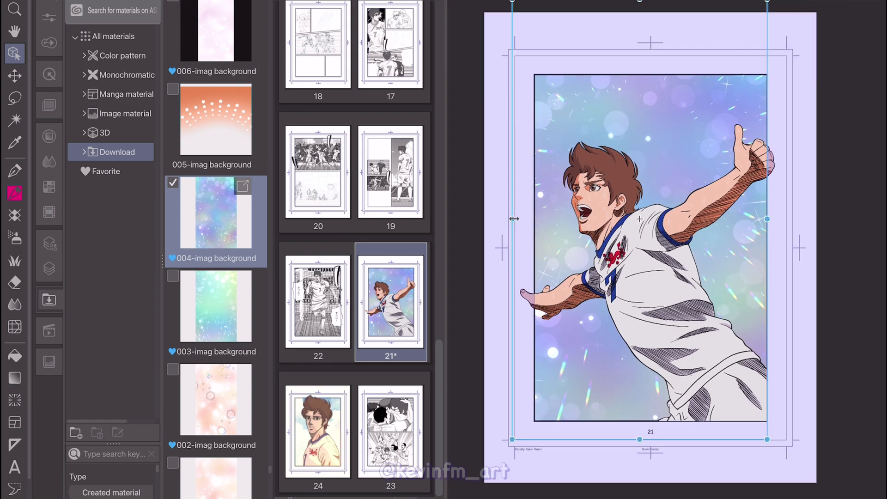
pyautogui.moveTo(511, 219); pyautogui.dragTo(443, 208)
# Step: Shift the widened 004 background image further down in the panel and check the whole page
pyautogui.press('Down')
pyautogui.press('Down')
pyautogui.press('Down')
pyautogui.press('Down')
pyautogui.press('Down')
pyautogui.press('Down')
pyautogui.press('Down')
pyautogui.press('Down')
pyautogui.press('Down')
pyautogui.press('Down')
pyautogui.press('h')
pyautogui.click(49, 105)
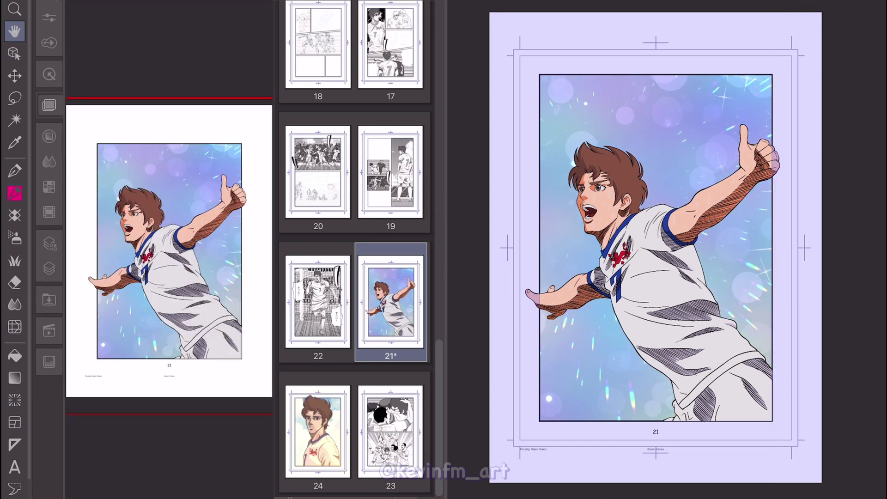
# Step: Review the 004 layer's place inside its frame and collapse the 1 frame Copy 3 folder
pyautogui.scroll(2, 642, 237)
pyautogui.click(46, 273)
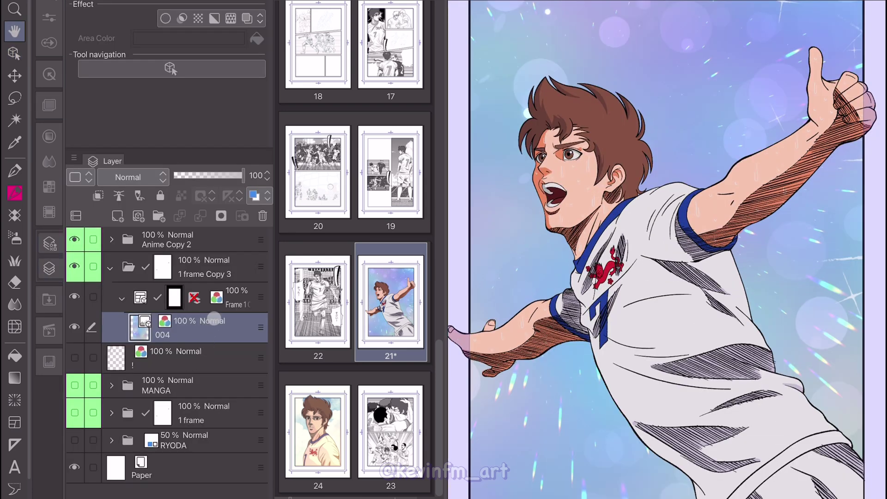
pyautogui.click(244, 291)
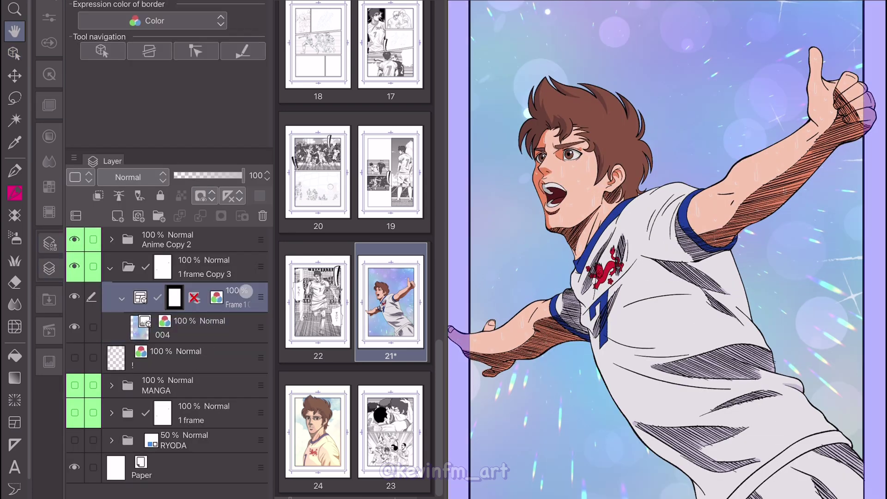
pyautogui.click(236, 277)
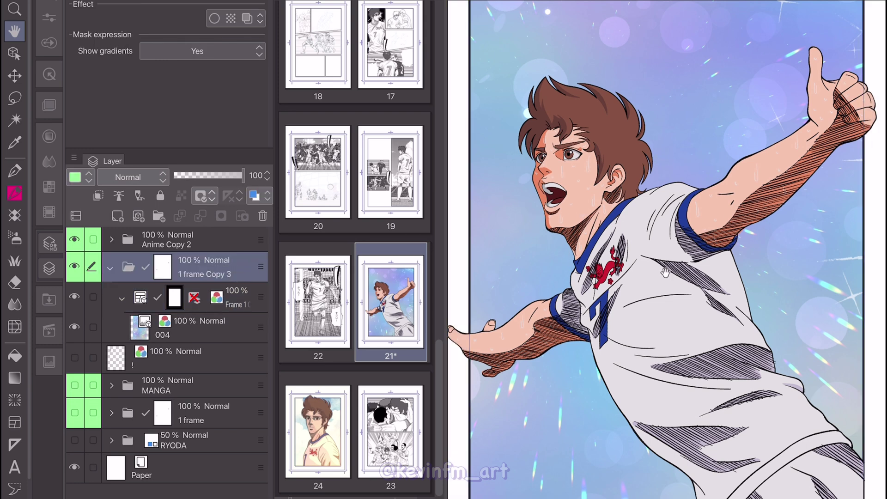
pyautogui.click(110, 268)
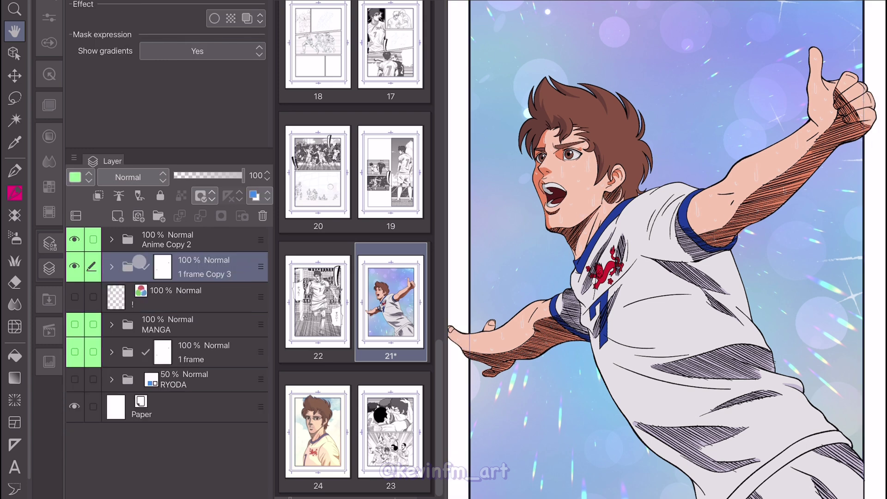
pyautogui.click(187, 242)
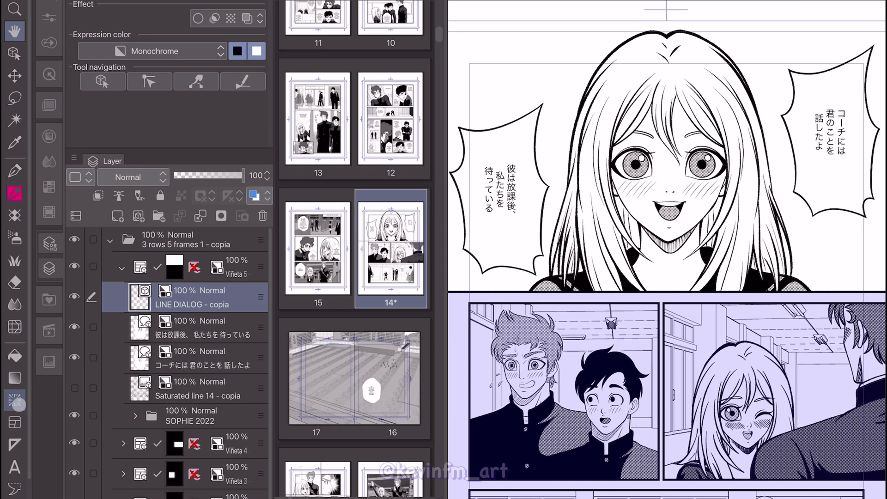
# Step: Draw Dark focus lines (curved) at brush size 20 along a closed outline around the smiling girl's face on page 14
pyautogui.click(14, 400)
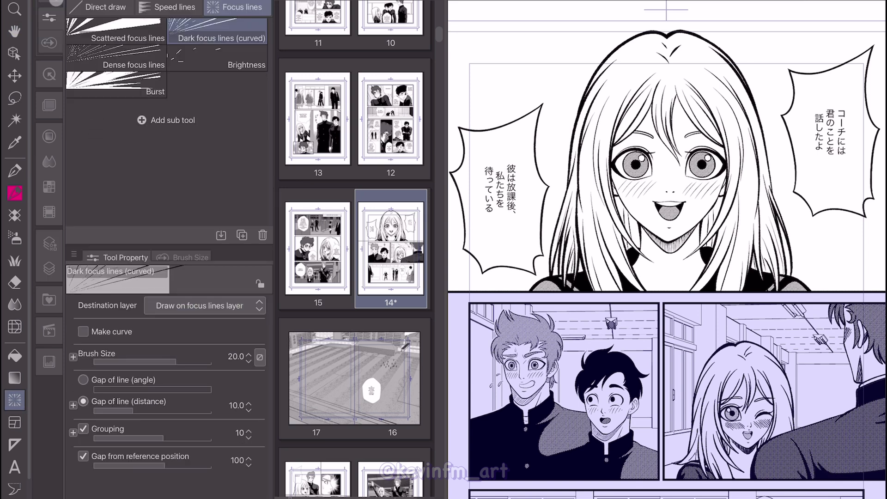
pyautogui.click(200, 31)
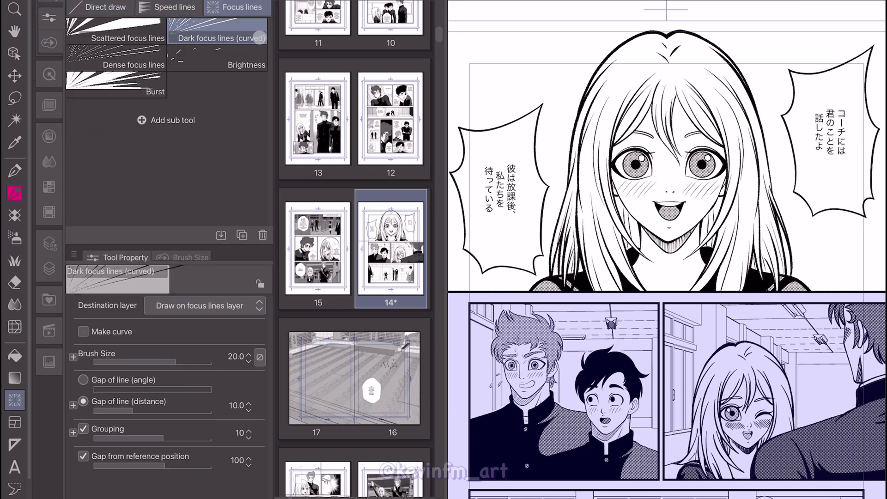
pyautogui.click(669, 253)
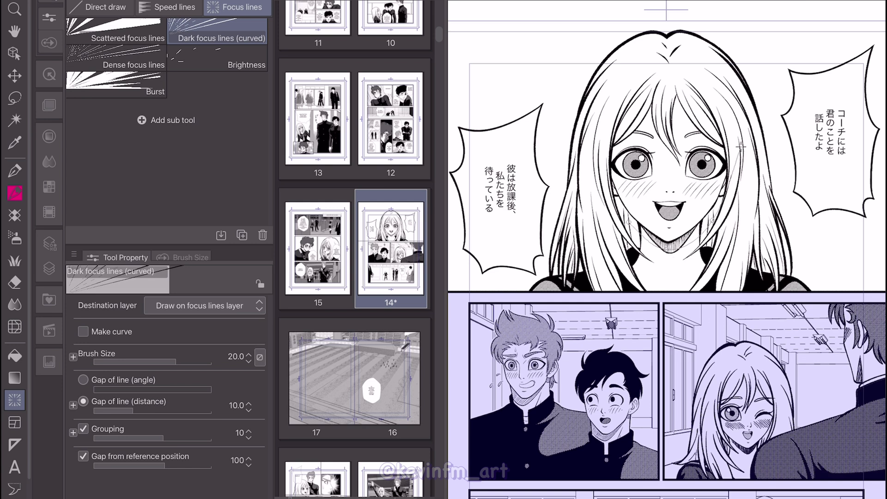
pyautogui.click(734, 171)
pyautogui.click(720, 106)
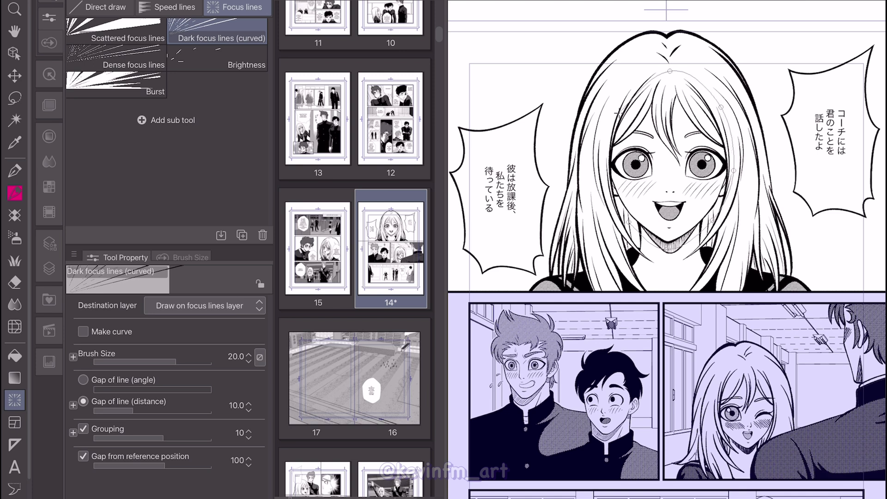
pyautogui.click(626, 106)
pyautogui.click(606, 171)
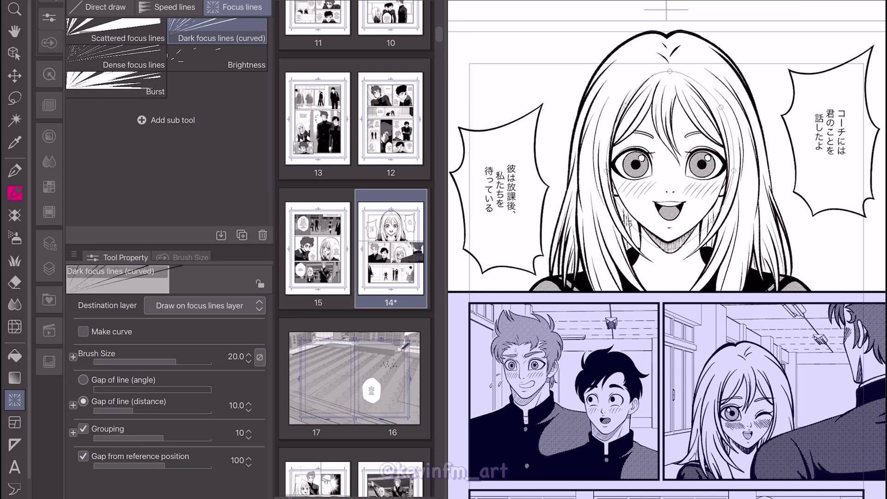
pyautogui.doubleClick(626, 222)
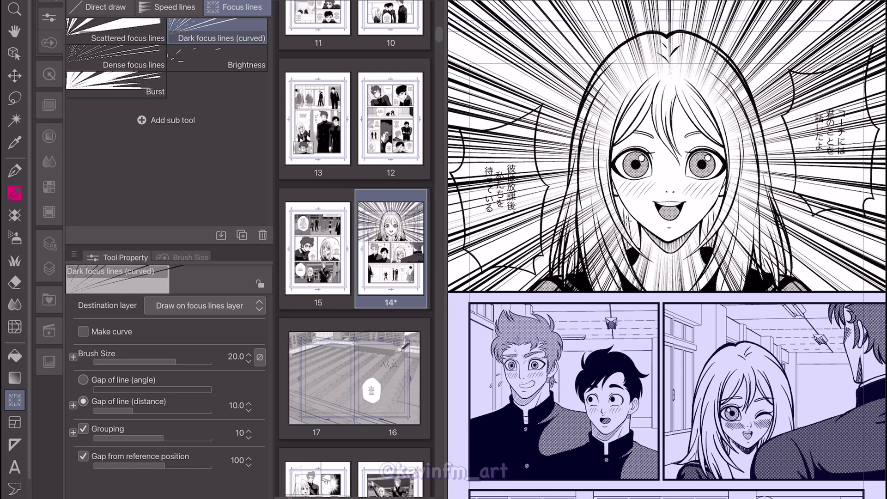
# Step: Move the two Japanese dialogue balloon layers above the Dark focus lines (curved) layer in the Viñeta 5 frame
pyautogui.click(49, 268)
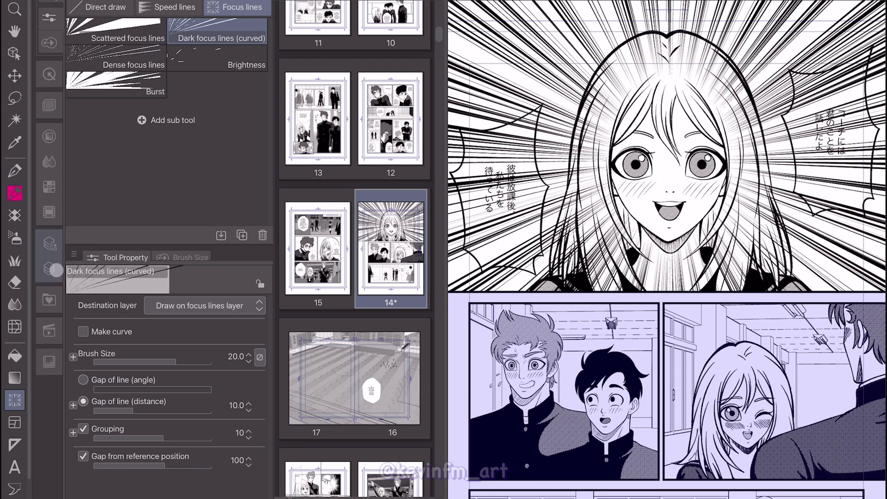
pyautogui.moveTo(253, 298)
pyautogui.mouseDown()
pyautogui.moveTo(233, 391)
pyautogui.moveTo(238, 303)
pyautogui.mouseUp()
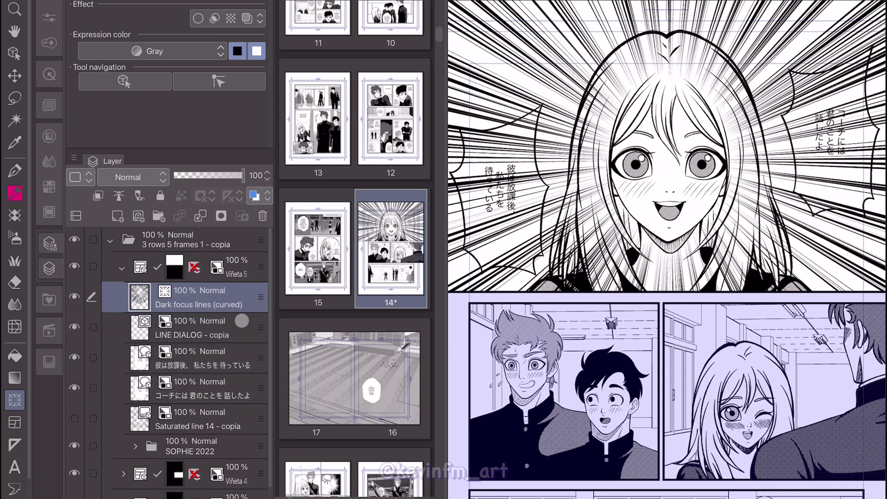
pyautogui.click(235, 348)
pyautogui.keyDown('ctrl'); pyautogui.click(243, 381); pyautogui.keyUp('ctrl')
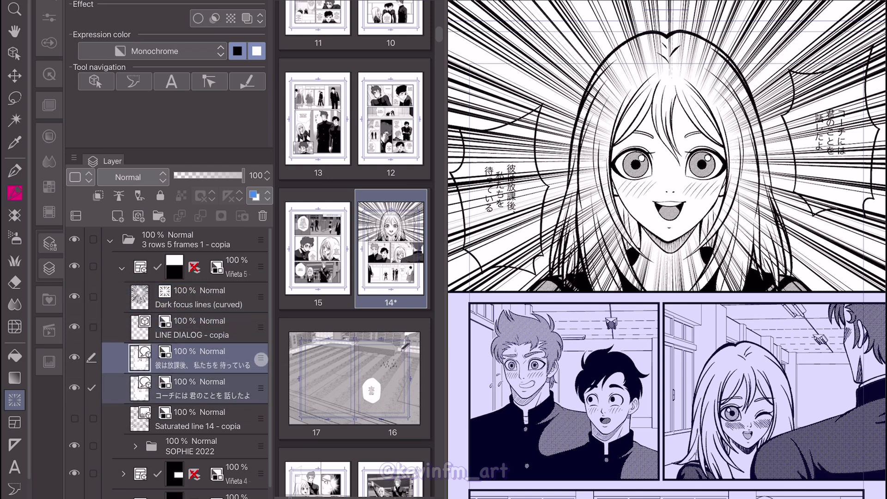
pyautogui.moveTo(261, 359); pyautogui.dragTo(248, 290)
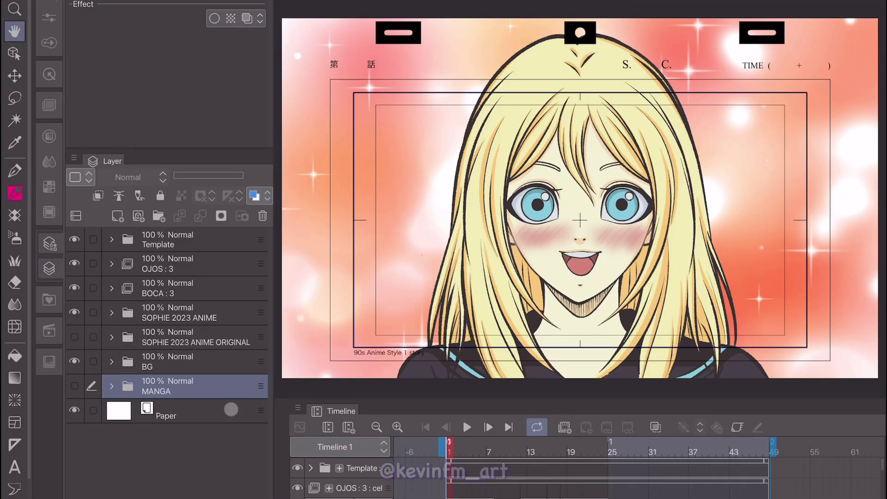
# Step: Create a new animation folder above the OJOS folder in the anime scene and name it FX
pyautogui.click(180, 264)
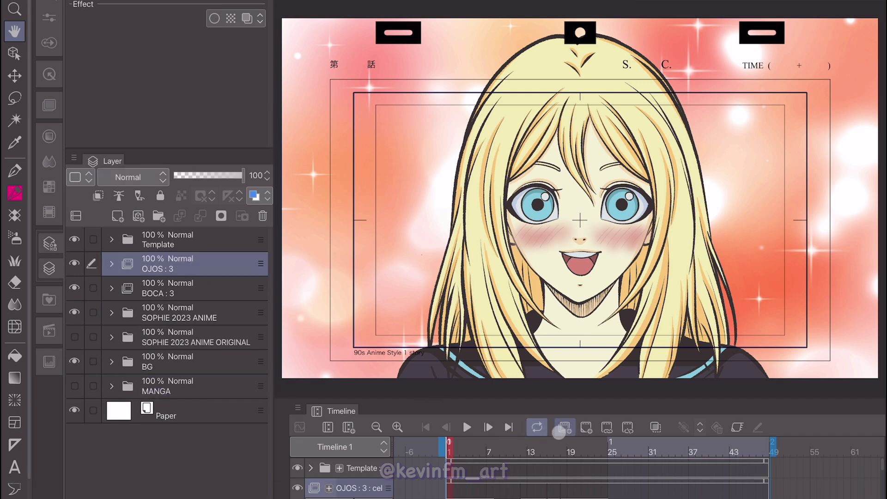
pyautogui.click(565, 427)
pyautogui.doubleClick(163, 263)
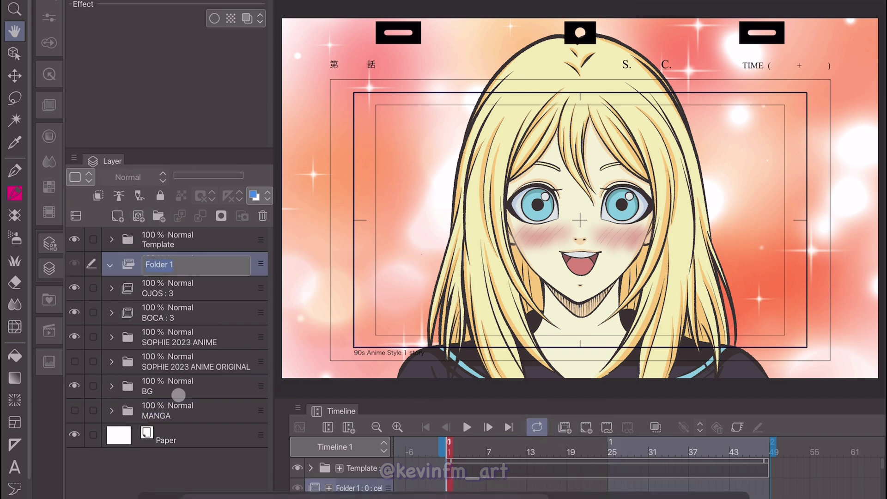
pyautogui.write('FX')
pyautogui.press('Return')
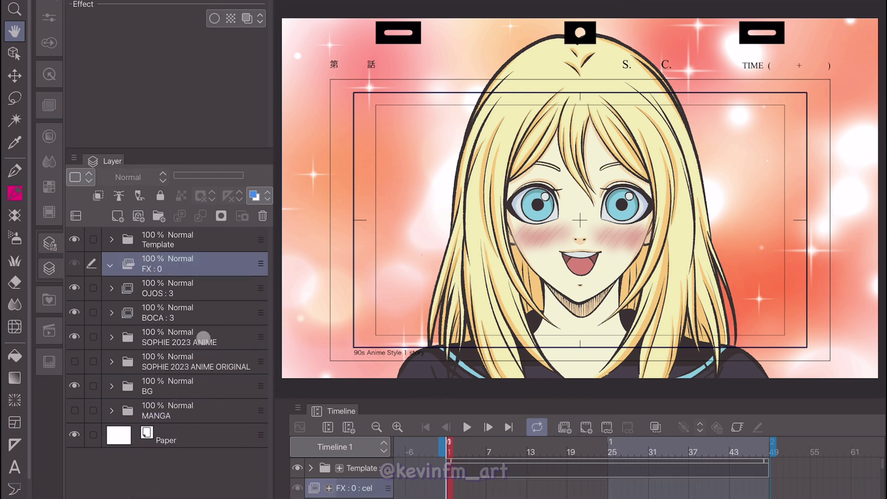
# Step: Add a layer folder inside FX and assign it as cel 1 to frame 1 of the timeline
pyautogui.click(159, 215)
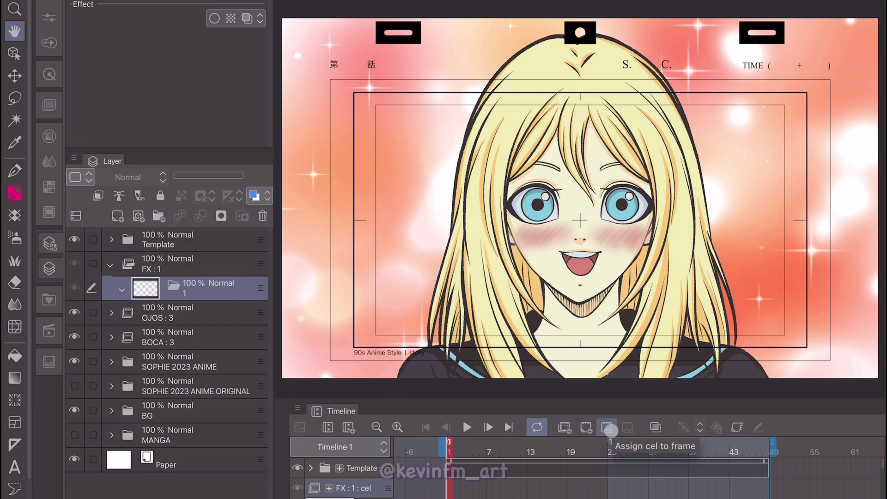
pyautogui.click(608, 428)
pyautogui.click(340, 57)
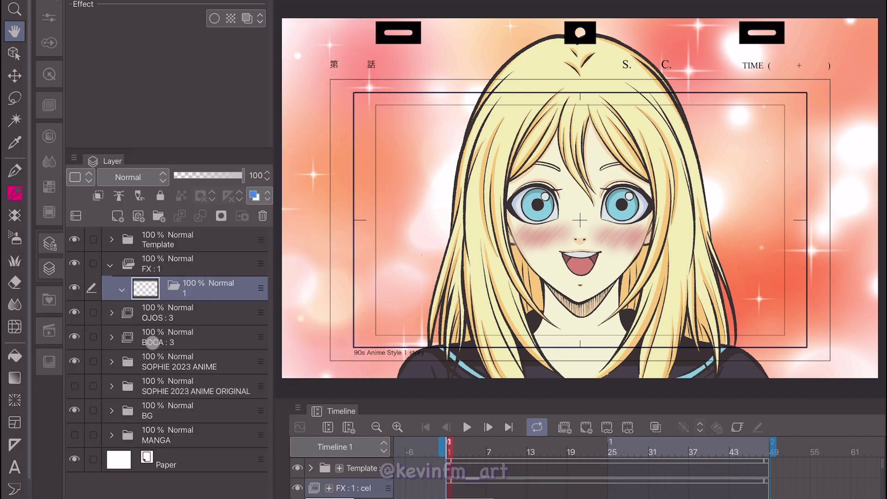
# Step: Draw white Dark focus lines (curved) at brush size 20 along a closed outline around the blonde girl's face
pyautogui.click(15, 399)
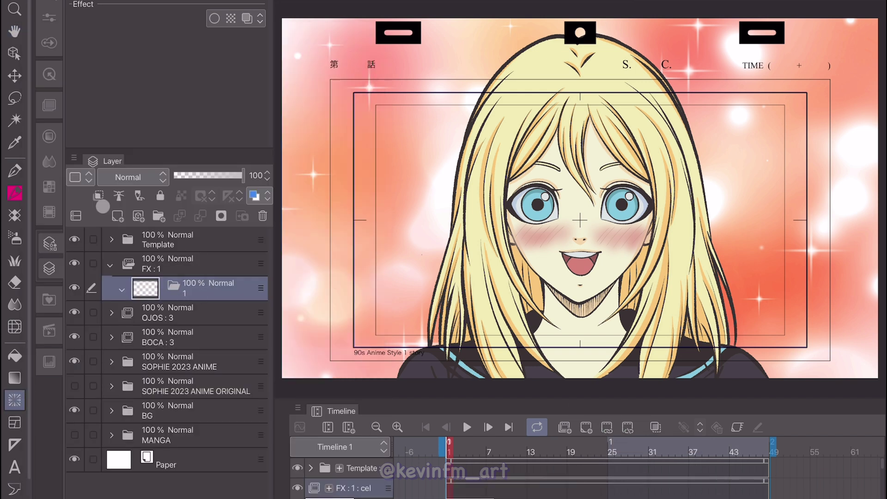
pyautogui.click(50, 44)
pyautogui.click(234, 31)
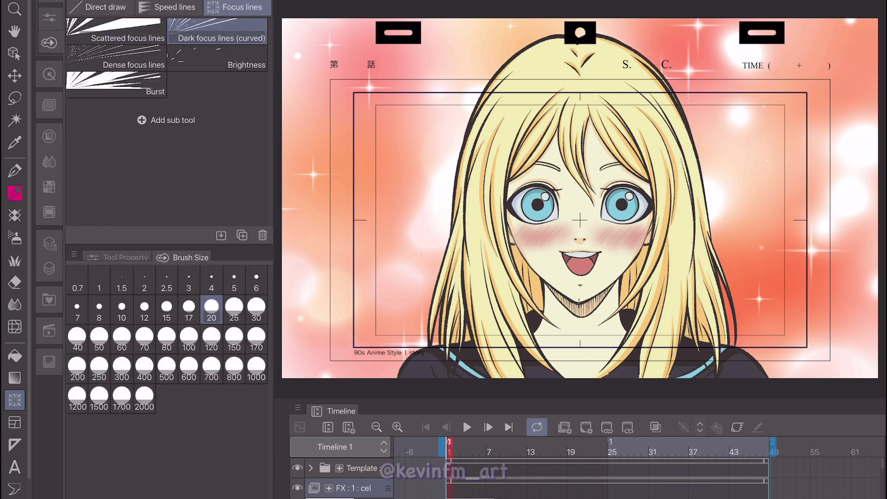
pyautogui.click(645, 244)
pyautogui.click(647, 130)
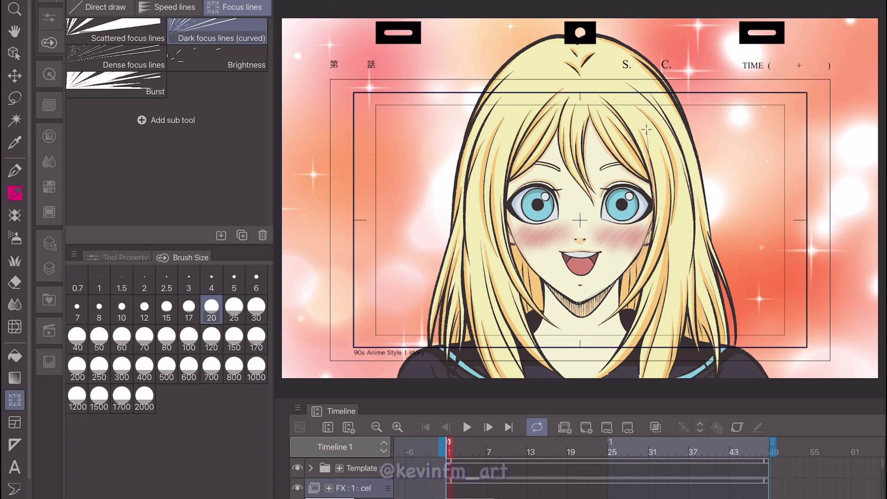
pyautogui.click(578, 83)
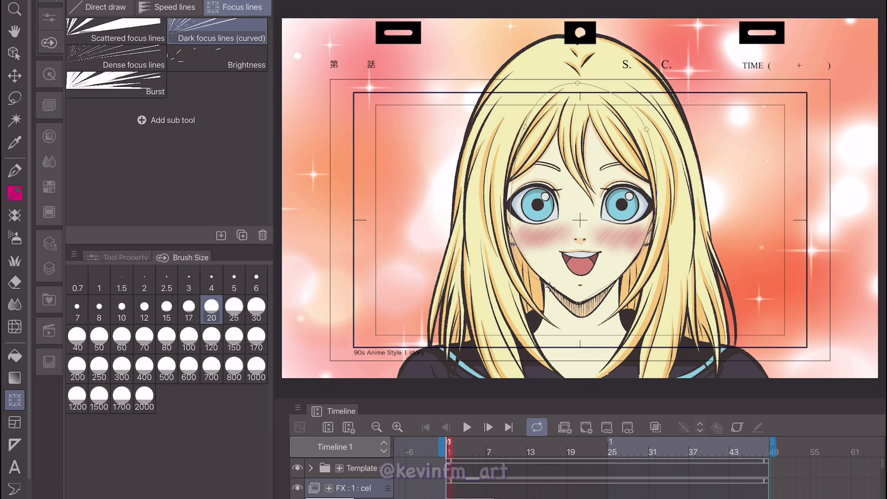
pyautogui.click(512, 244)
pyautogui.doubleClick(581, 304)
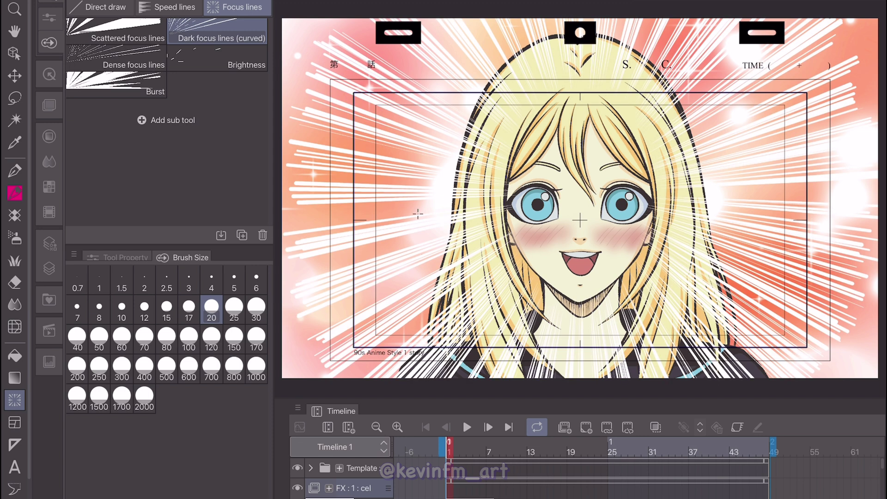
# Step: Widen the focus lines' outline around the face and centre its uppermost and lowest control points on the head
pyautogui.press('o')
pyautogui.moveTo(671, 193); pyautogui.dragTo(685, 192)
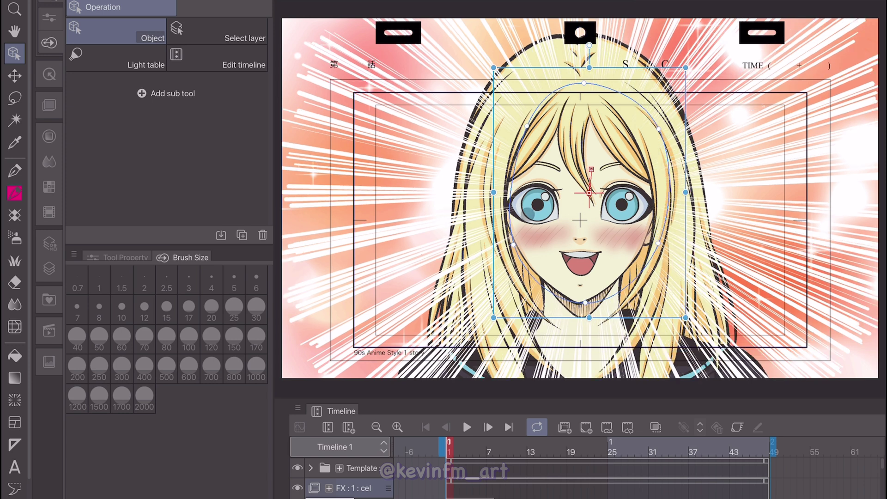
pyautogui.moveTo(493, 192); pyautogui.dragTo(463, 192)
pyautogui.moveTo(570, 84); pyautogui.dragTo(580, 83)
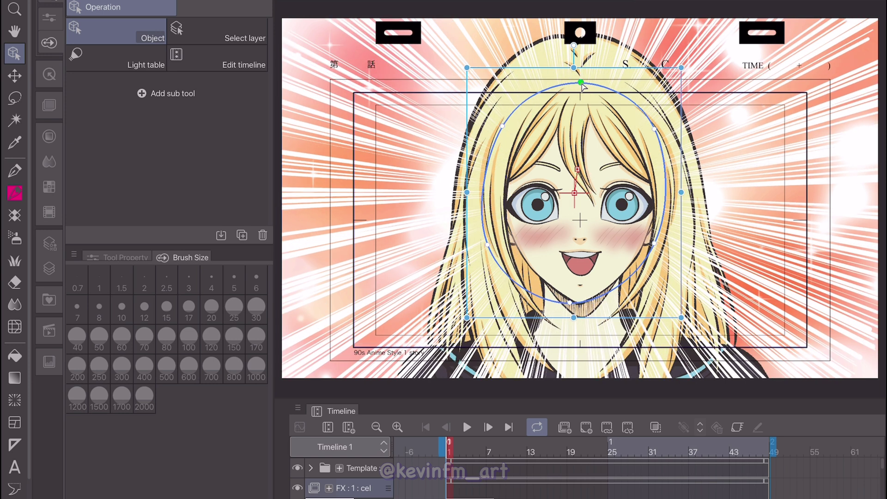
pyautogui.moveTo(570, 303); pyautogui.dragTo(579, 310)
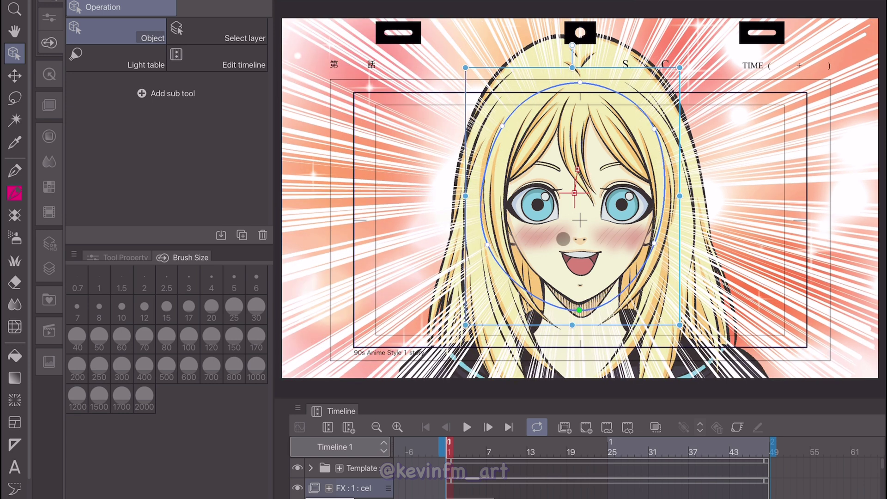
# Step: Fine-tune the side control points of the focus lines' outline so it curves evenly around the face
pyautogui.moveTo(654, 244); pyautogui.dragTo(656, 250)
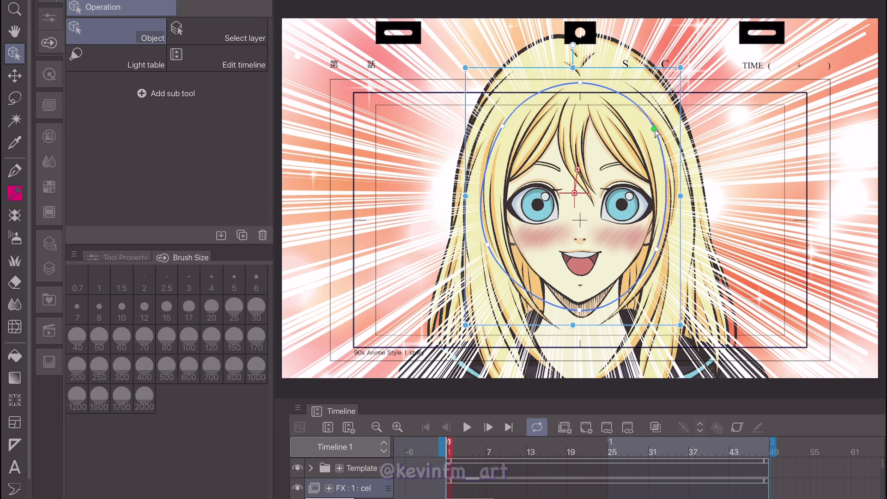
pyautogui.moveTo(654, 130); pyautogui.dragTo(656, 134)
pyautogui.moveTo(488, 245); pyautogui.dragTo(490, 247)
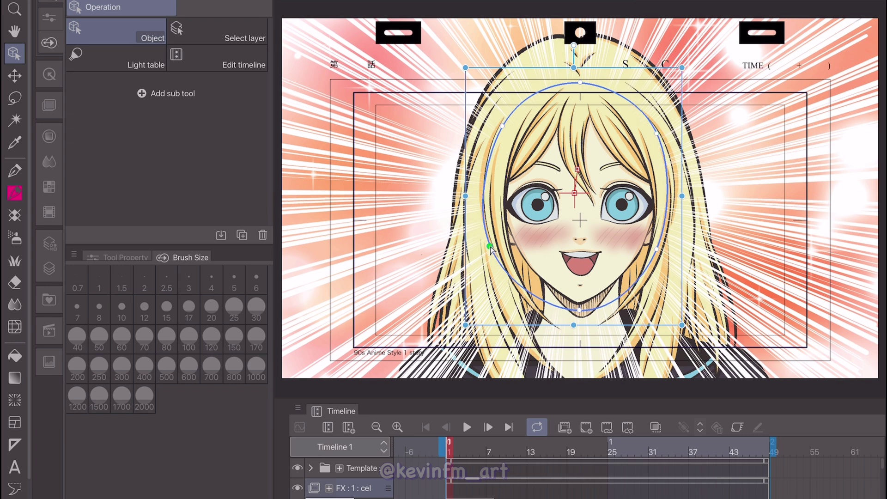
pyautogui.moveTo(502, 126); pyautogui.dragTo(497, 127)
pyautogui.moveTo(490, 246); pyautogui.dragTo(487, 252)
pyautogui.moveTo(658, 133); pyautogui.dragTo(661, 136)
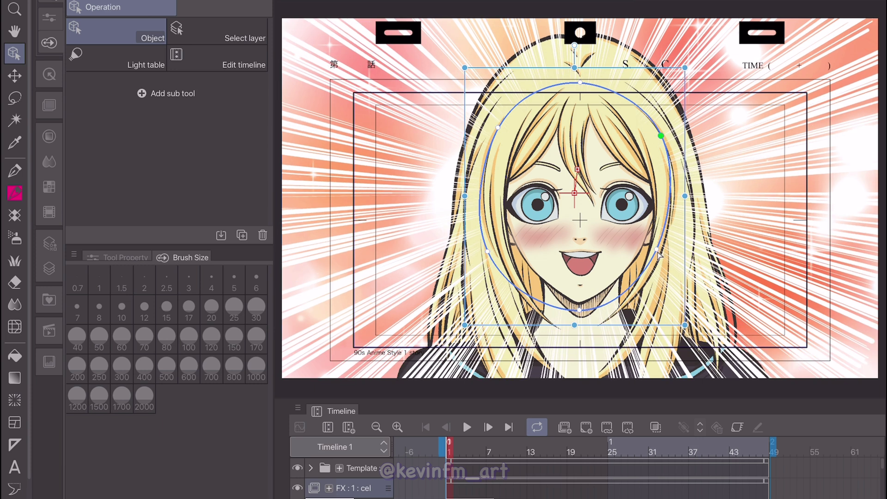
pyautogui.moveTo(657, 250); pyautogui.dragTo(660, 256)
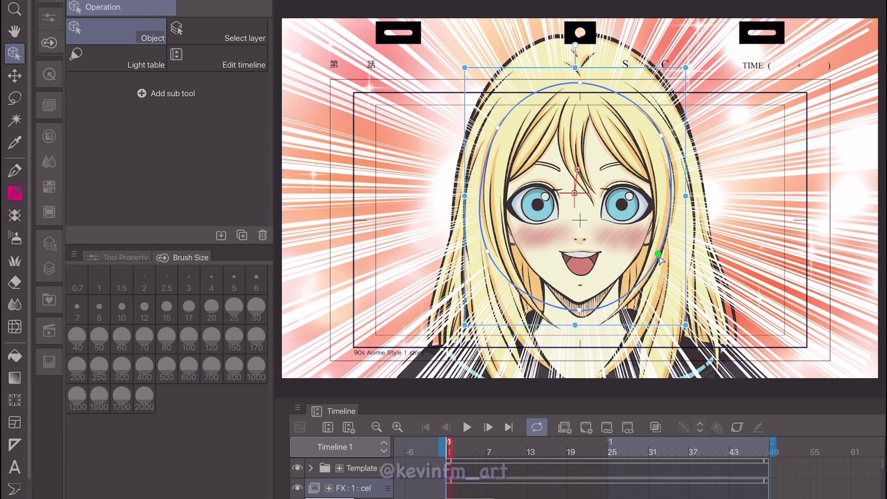
pyautogui.press('h')
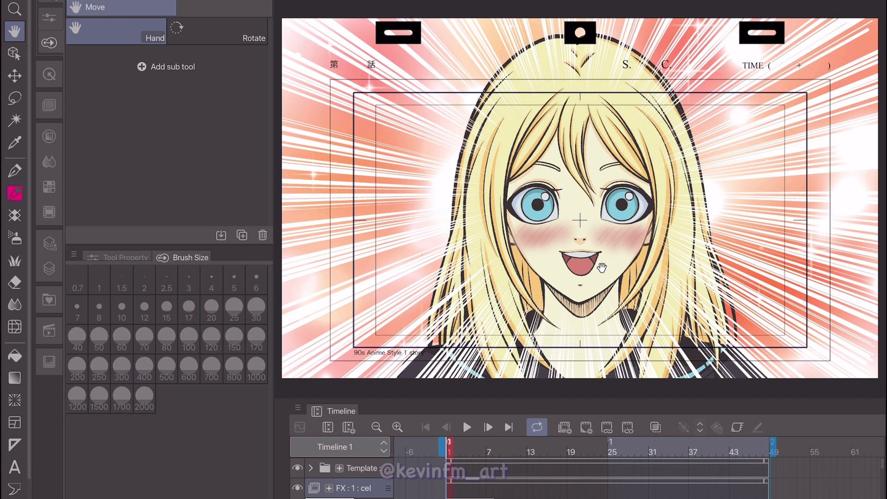
# Step: Duplicate cel folder 1 inside FX and assign the copy, cel 2, to frame 3
pyautogui.click(48, 273)
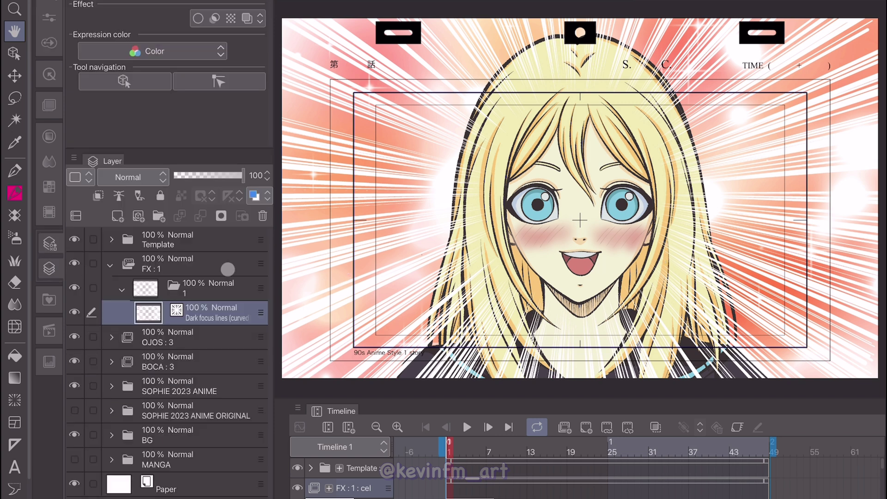
pyautogui.click(462, 447)
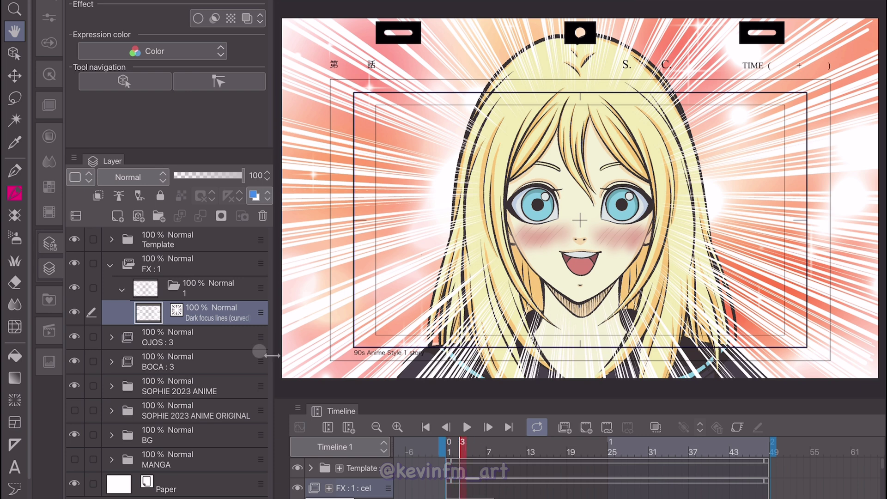
pyautogui.click(197, 296)
pyautogui.rightClick(217, 287)
pyautogui.click(340, 278)
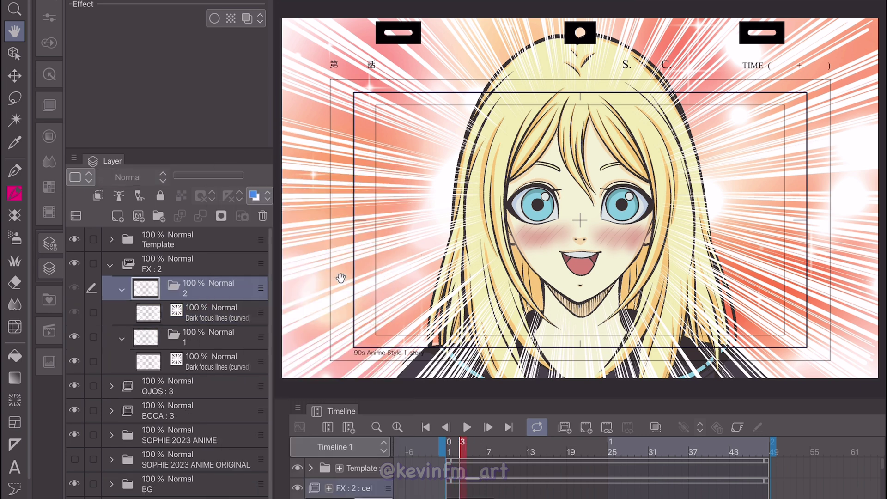
pyautogui.click(607, 427)
pyautogui.click(257, 71)
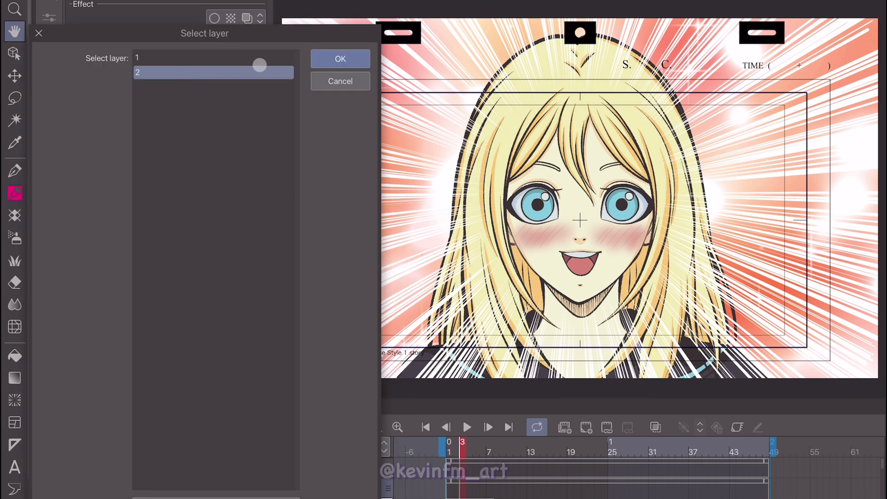
pyautogui.click(340, 59)
# Step: Shift the outline control points of cel 2's focus lines slightly so the rays differ from those in cel 1
pyautogui.click(216, 308)
pyautogui.click(15, 53)
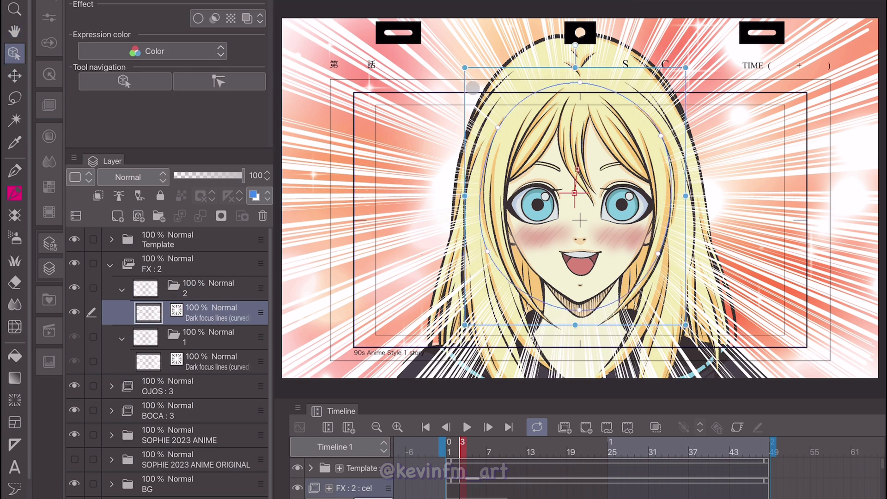
pyautogui.moveTo(575, 87); pyautogui.dragTo(582, 81)
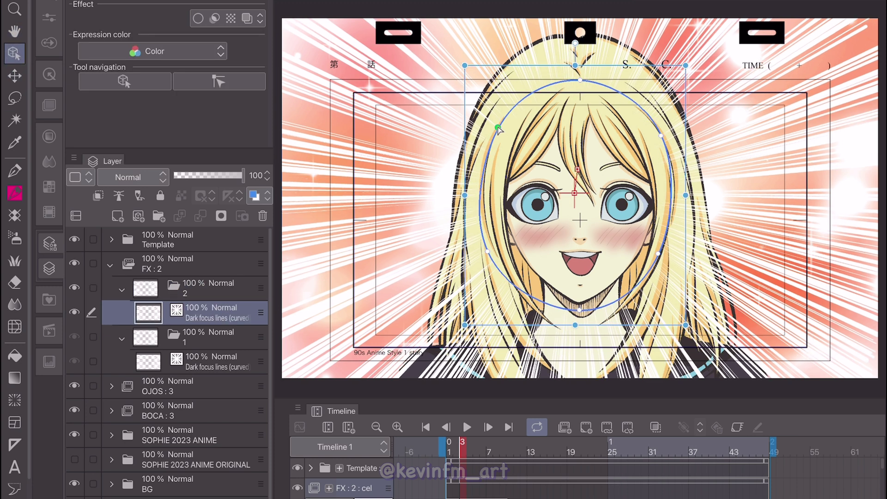
pyautogui.moveTo(498, 128); pyautogui.dragTo(498, 134)
pyautogui.moveTo(661, 136); pyautogui.dragTo(658, 136)
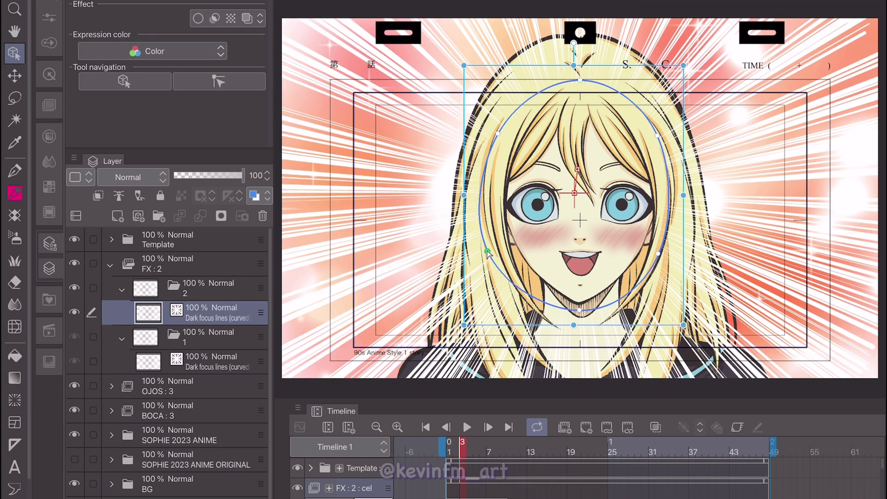
pyautogui.moveTo(658, 254); pyautogui.dragTo(660, 254)
pyautogui.moveTo(580, 309); pyautogui.dragTo(579, 306)
pyautogui.press('h')
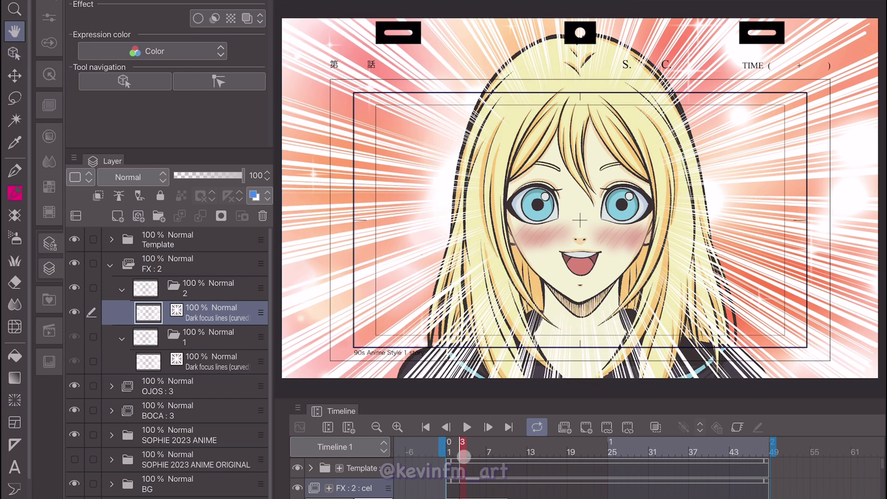
# Step: Compare the FX focus lines at frames 2, 3 and 5 of the timeline
pyautogui.click(453, 446)
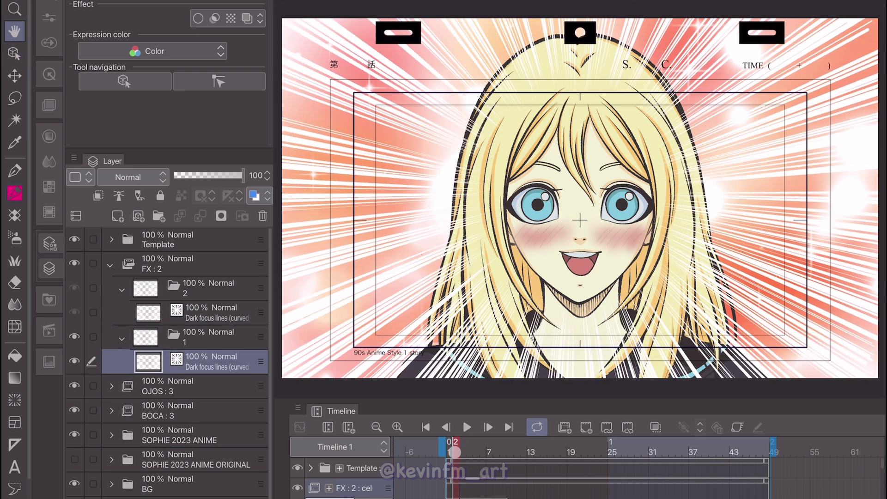
pyautogui.click(465, 456)
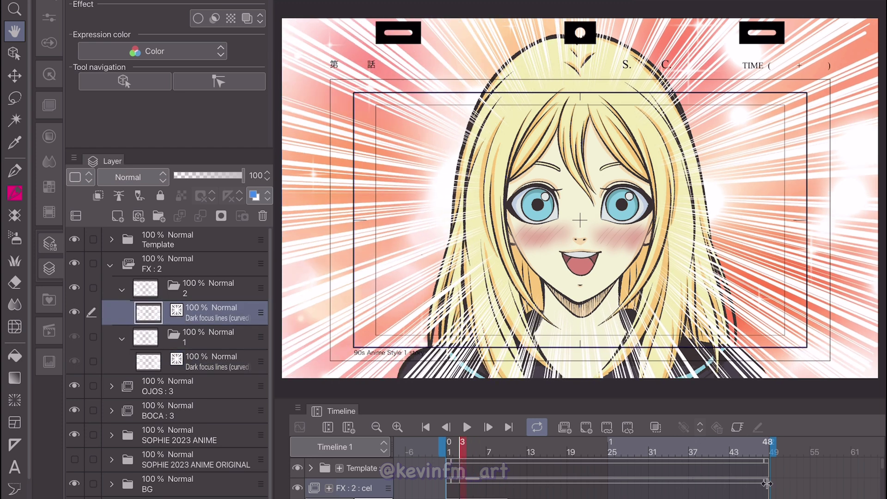
pyautogui.click(471, 448)
pyautogui.click(473, 448)
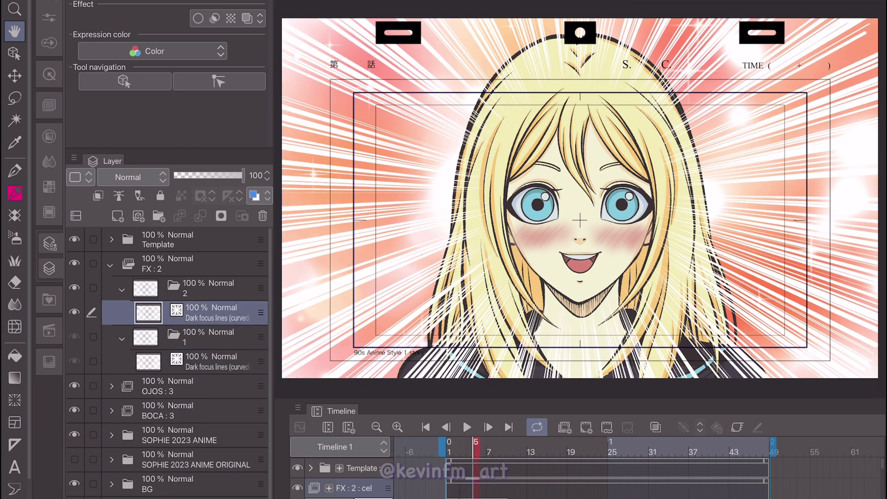
pyautogui.click(203, 296)
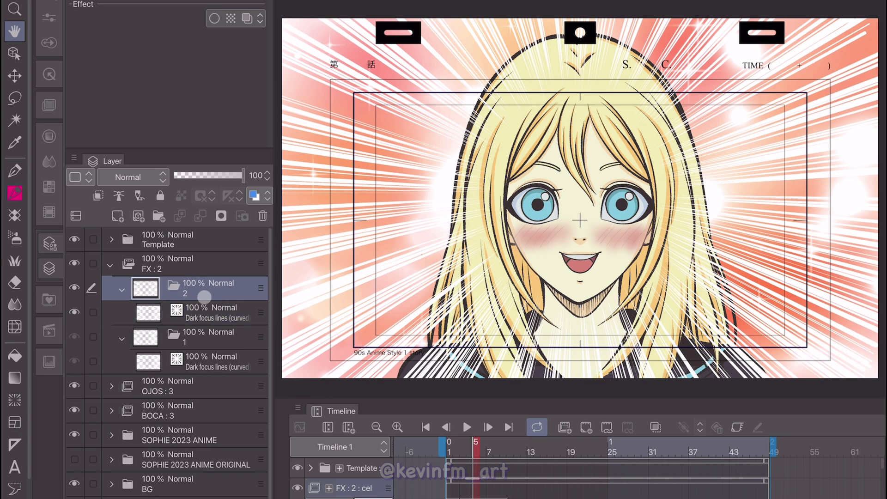
pyautogui.click(459, 455)
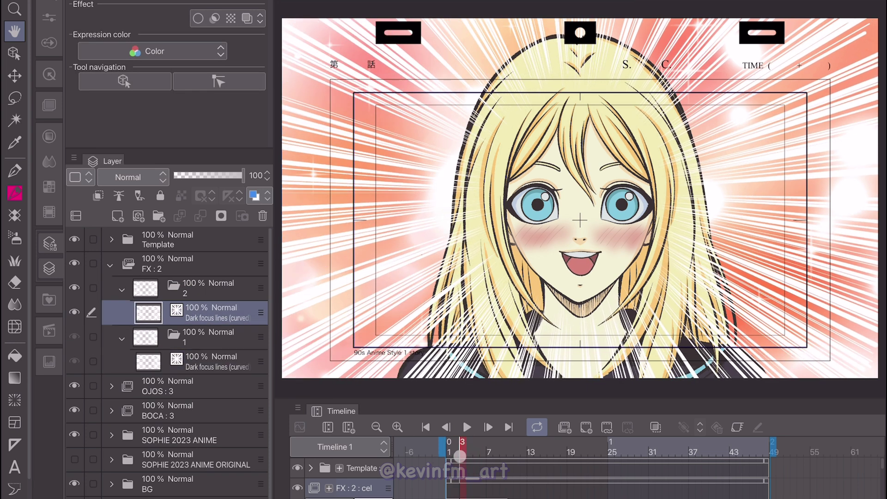
# Step: Duplicate cel folder 2 inside FX and assign the copy, cel 3, to frame 5
pyautogui.click(475, 449)
pyautogui.click(261, 288)
pyautogui.click(249, 276)
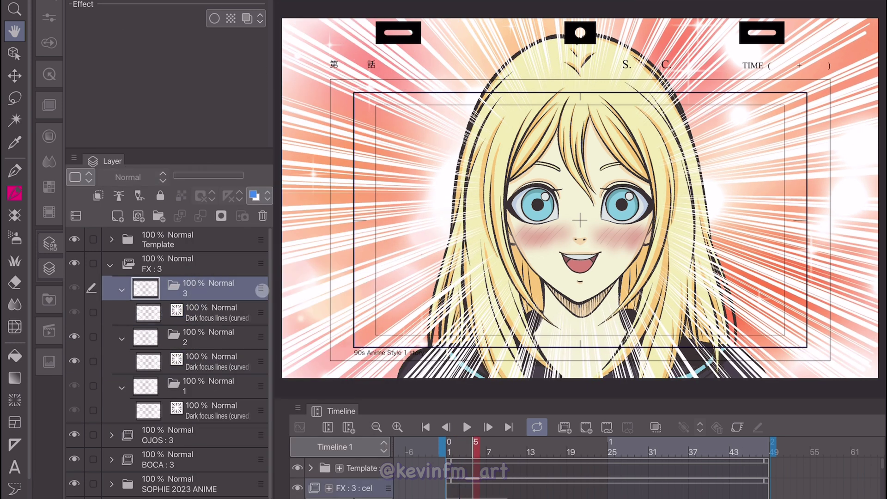
pyautogui.click(606, 427)
pyautogui.click(170, 88)
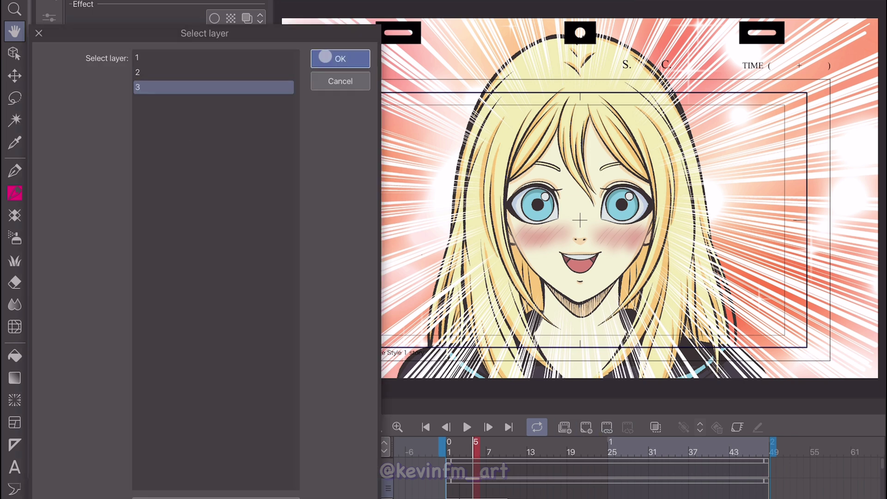
pyautogui.click(324, 56)
# Step: Shift the centre point of cel 3's focus lines slightly down between the eyes so the rays differ
pyautogui.click(215, 306)
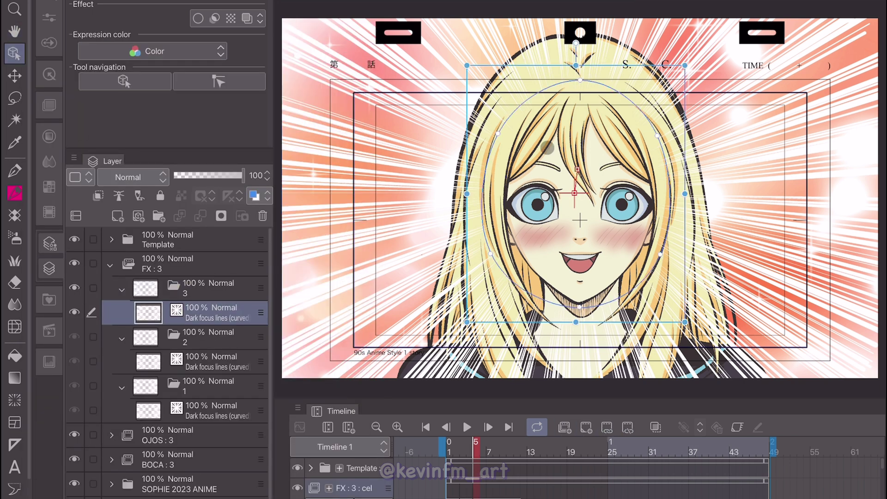
pyautogui.moveTo(574, 192); pyautogui.dragTo(578, 198)
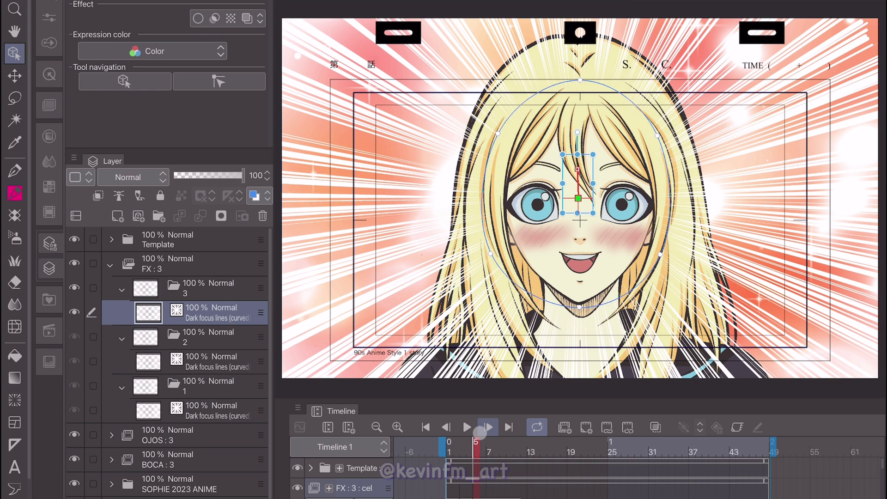
# Step: Duplicate cel folder 3 inside FX and assign the copy, cel 4, to frame 7
pyautogui.moveTo(474, 446)
pyautogui.mouseDown()
pyautogui.moveTo(458, 447)
pyautogui.moveTo(485, 445)
pyautogui.mouseUp()
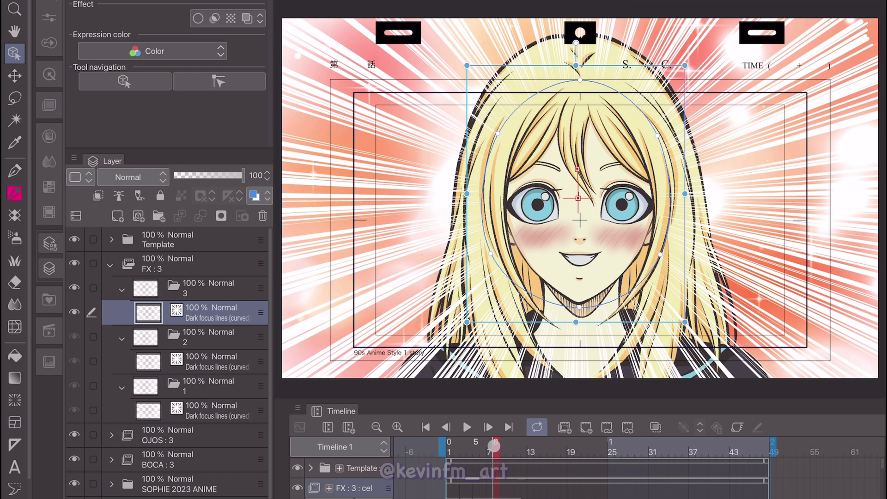
pyautogui.click(217, 292)
pyautogui.rightClick(217, 292)
pyautogui.click(252, 277)
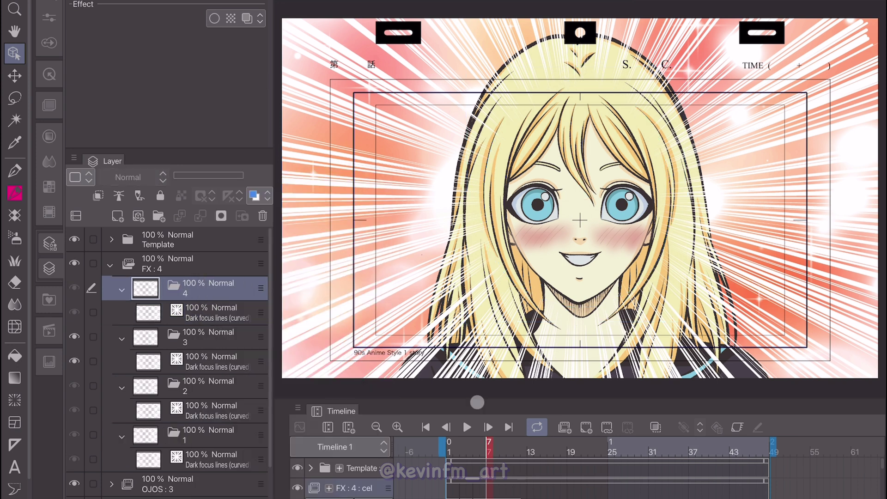
pyautogui.click(607, 427)
pyautogui.click(165, 102)
pyautogui.click(340, 59)
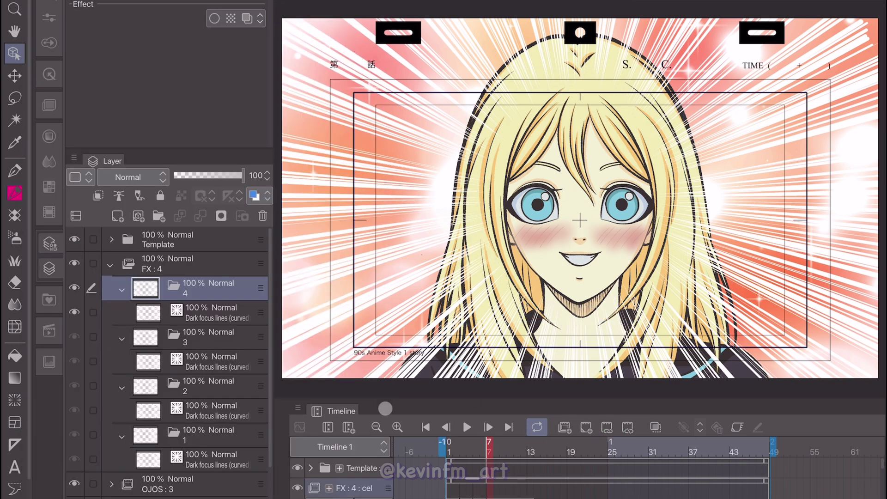
# Step: Nudge the outline control points of cel 4's focus lines around the face so its rays differ from cel 3
pyautogui.moveTo(490, 260); pyautogui.dragTo(492, 259)
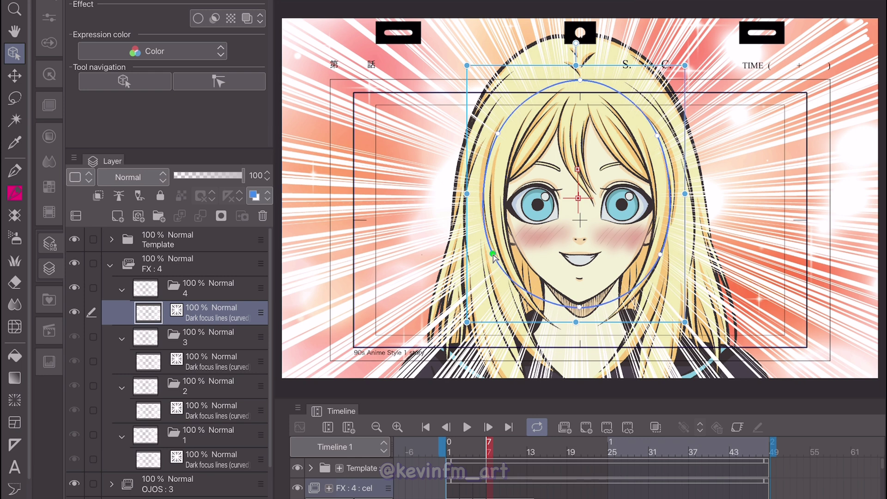
pyautogui.moveTo(659, 253); pyautogui.dragTo(658, 251)
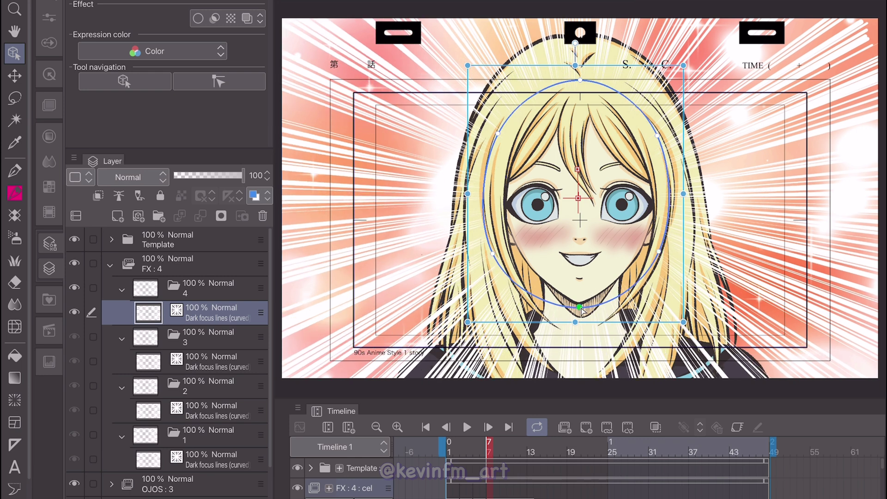
pyautogui.moveTo(580, 307); pyautogui.dragTo(579, 308)
pyautogui.moveTo(498, 134); pyautogui.dragTo(500, 133)
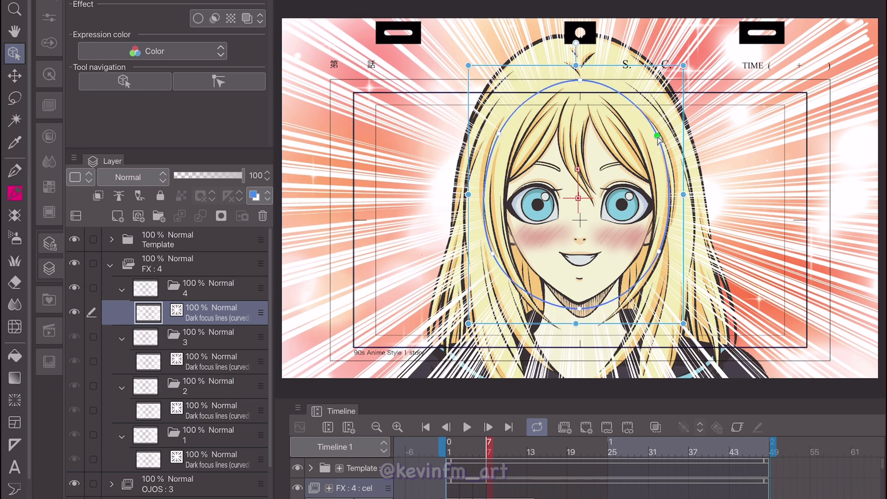
pyautogui.moveTo(580, 82); pyautogui.dragTo(580, 83)
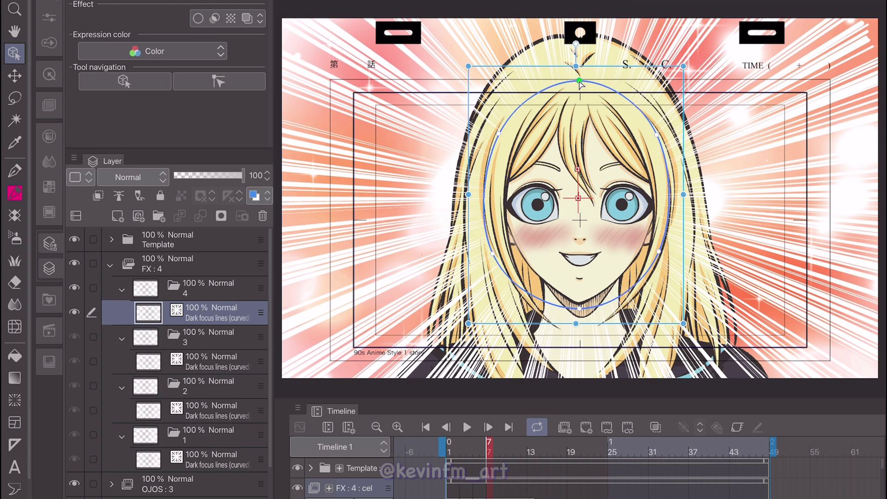
# Step: Shorten the FX clip on the timeline to end at frame 8 and copy it
pyautogui.moveTo(489, 448)
pyautogui.mouseDown()
pyautogui.moveTo(435, 450)
pyautogui.moveTo(494, 449)
pyautogui.moveTo(449, 454)
pyautogui.moveTo(482, 456)
pyautogui.mouseUp()
pyautogui.press('h')
pyautogui.moveTo(765, 481); pyautogui.dragTo(499, 494)
pyautogui.click(495, 447)
pyautogui.rightClick(483, 482)
pyautogui.click(642, 300)
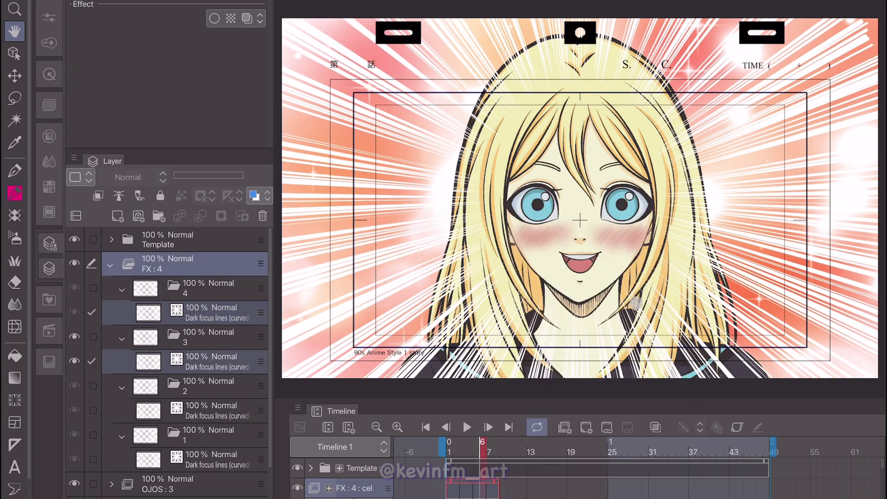
# Step: Paste the copied FX clip at frames 9, 17, 25, 33 and 41 to fill the rest of the timeline
pyautogui.rightClick(504, 495)
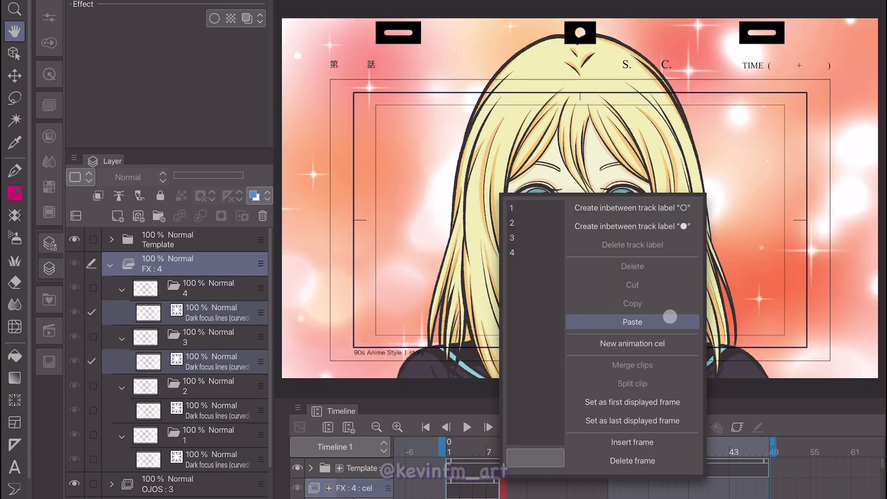
pyautogui.click(670, 316)
pyautogui.click(558, 490)
pyautogui.rightClick(558, 490)
pyautogui.click(700, 319)
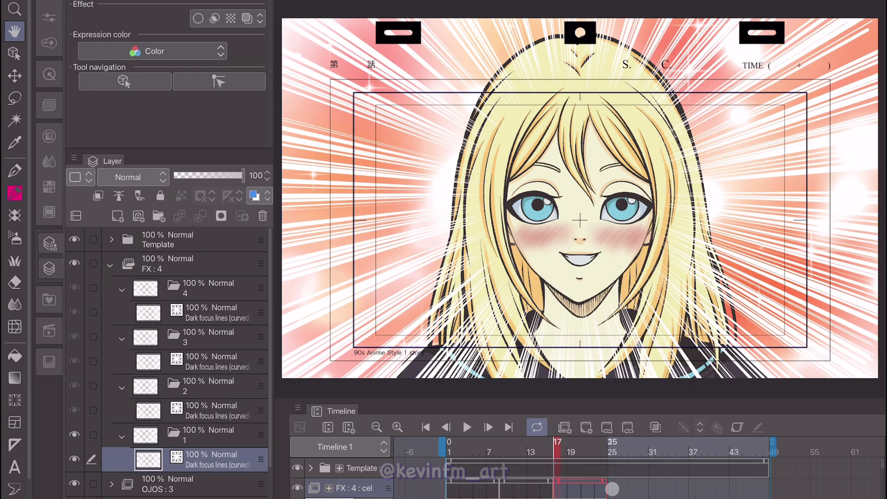
pyautogui.click(612, 489)
pyautogui.rightClick(611, 487)
pyautogui.click(755, 316)
pyautogui.click(667, 489)
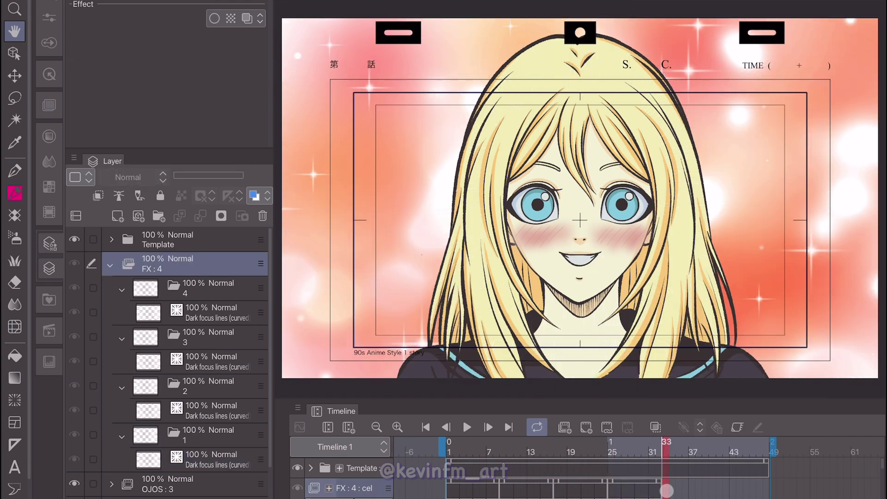
pyautogui.rightClick(667, 490)
pyautogui.click(790, 325)
pyautogui.click(719, 490)
pyautogui.rightClick(719, 490)
pyautogui.click(829, 325)
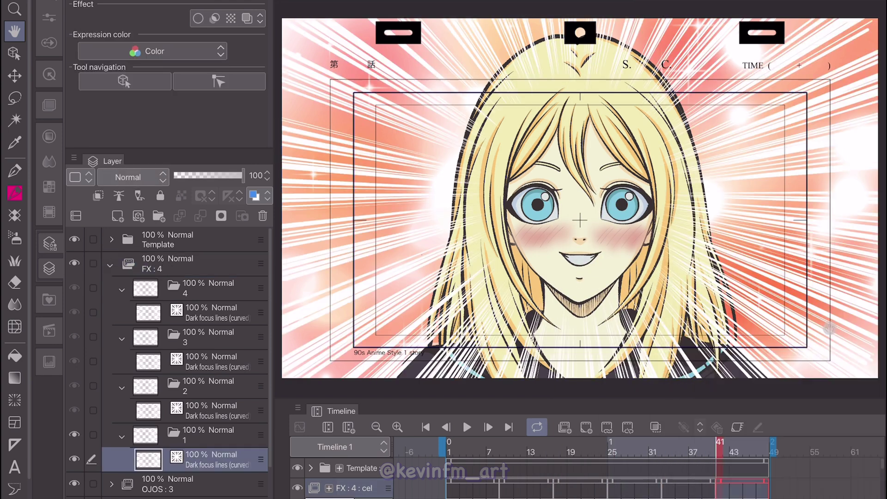
# Step: Play the animation from frame 1 to check the repeating focus lines, and return to the first frame
pyautogui.click(438, 455)
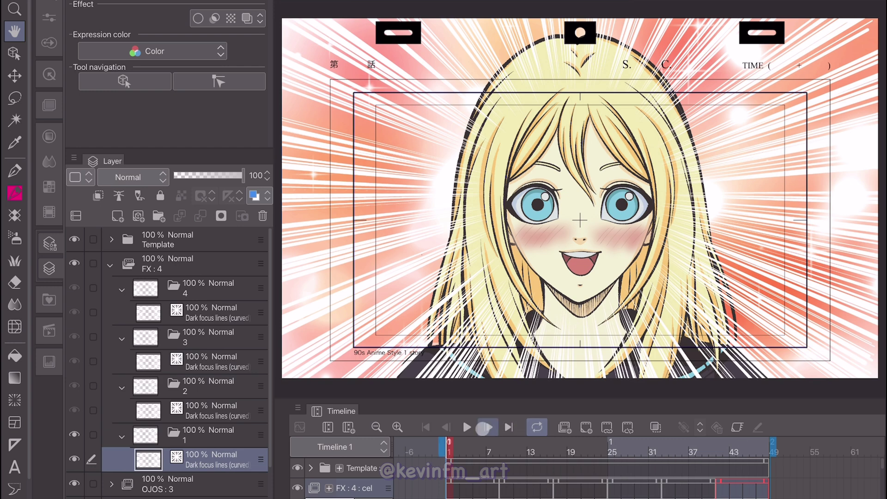
pyautogui.click(468, 427)
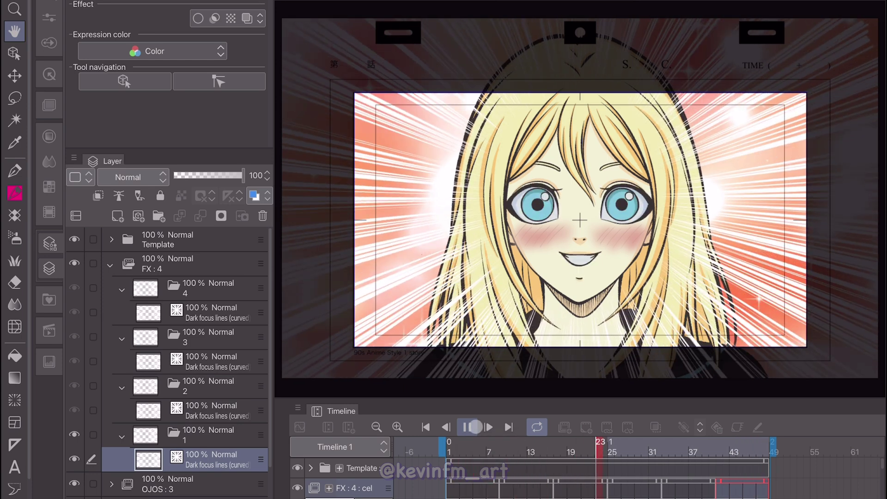
pyautogui.click(448, 446)
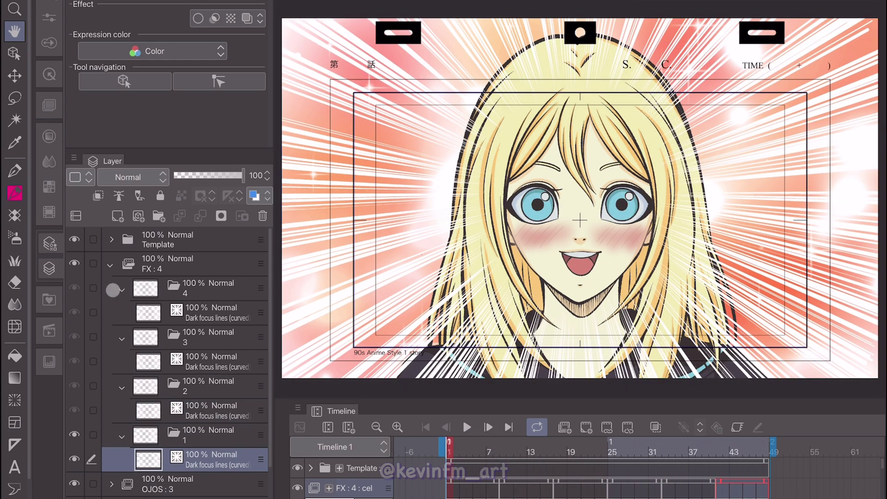
# Step: Collapse the FX animation folder and soften it, trying 50% opacity before setting it to 75%
pyautogui.click(110, 265)
pyautogui.click(192, 269)
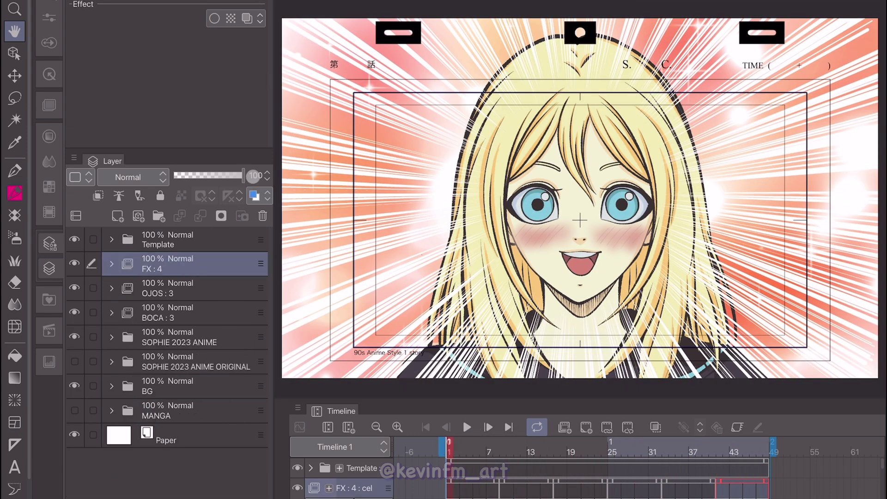
pyautogui.click(254, 175)
pyautogui.write('50')
pyautogui.press('Return')
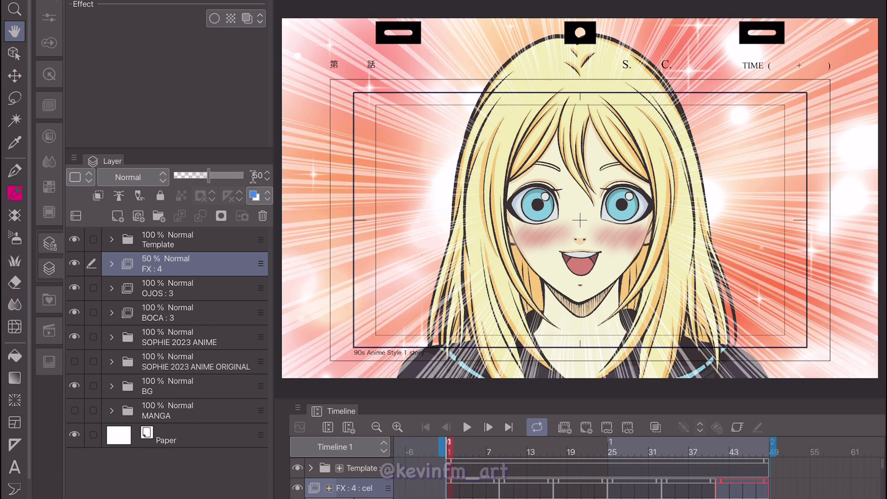
pyautogui.click(254, 175)
pyautogui.write('75')
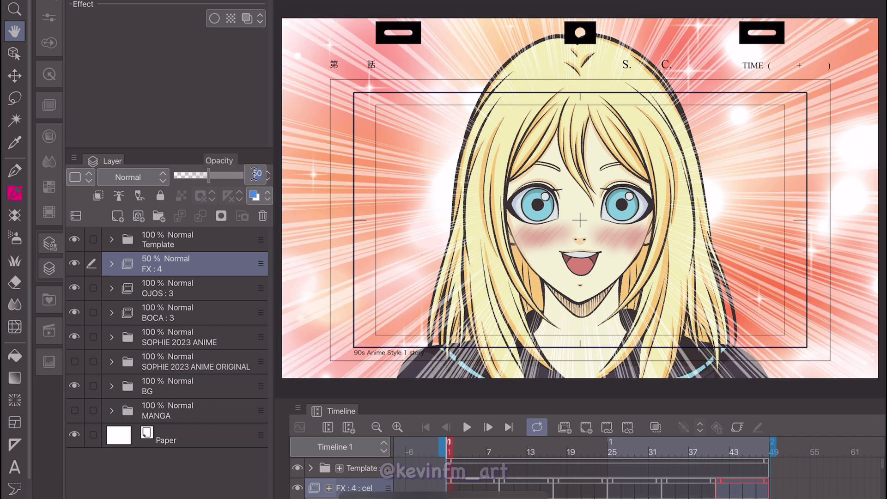
pyautogui.press('Return')
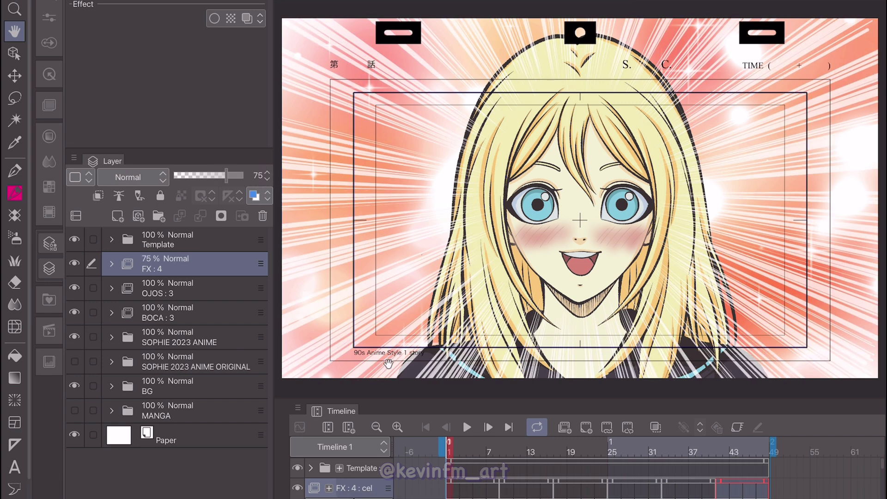
# Step: Preview the animation with the softened focus lines, hide the Template folder and play it again from frame 1
pyautogui.click(467, 427)
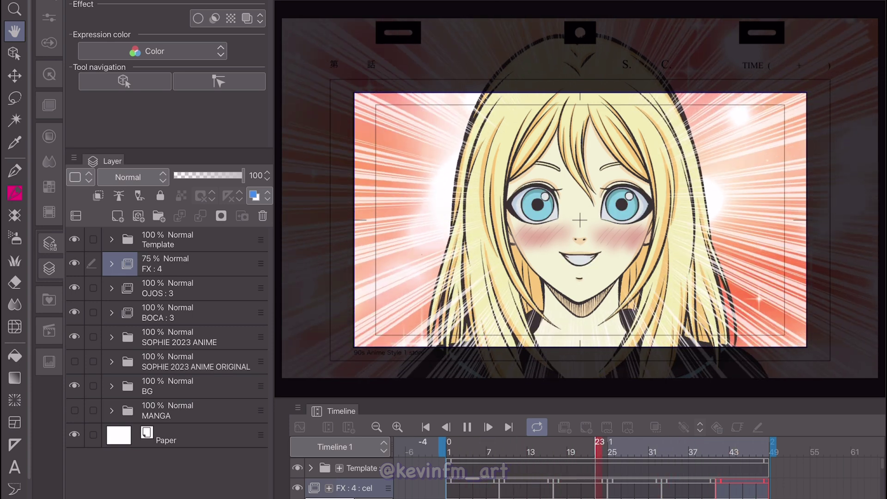
pyautogui.click(451, 443)
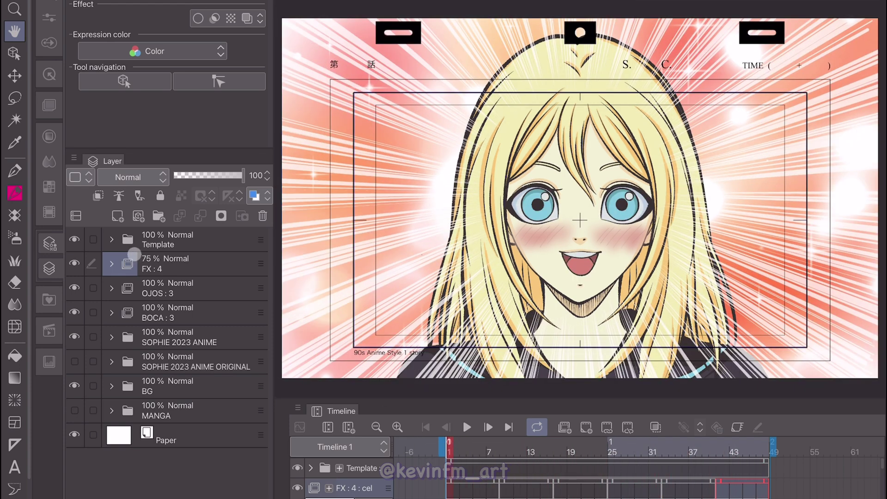
pyautogui.click(74, 239)
pyautogui.click(466, 427)
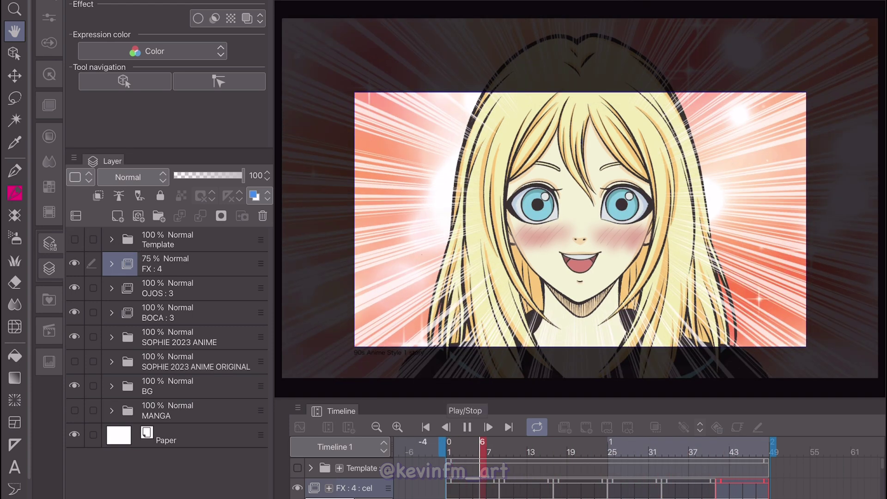